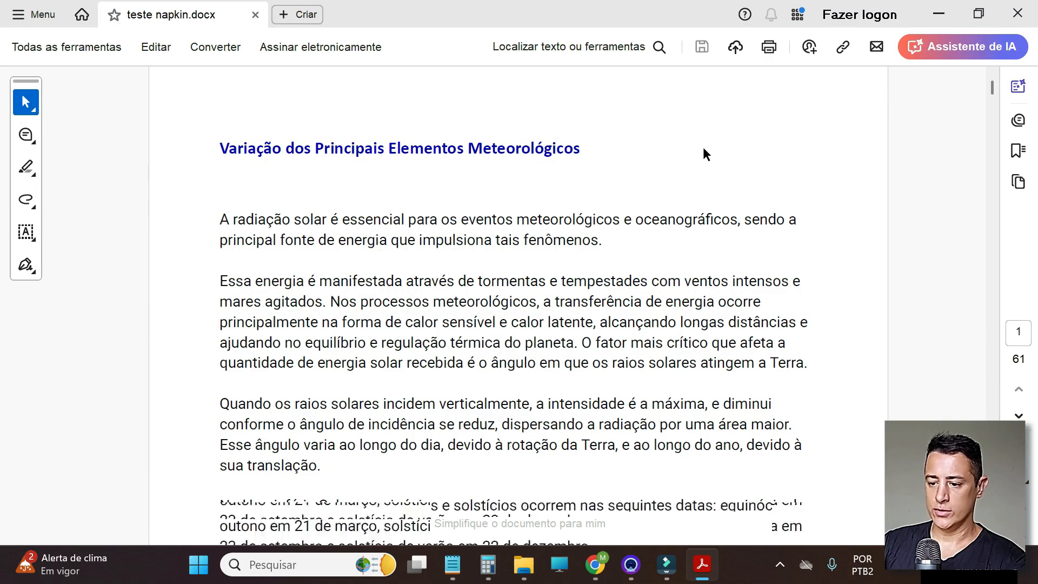
- Review the source text and the finished example's diagrams on Earth's warming and surface cooling in the open PDFs
scroll(702, 153, down, 10)
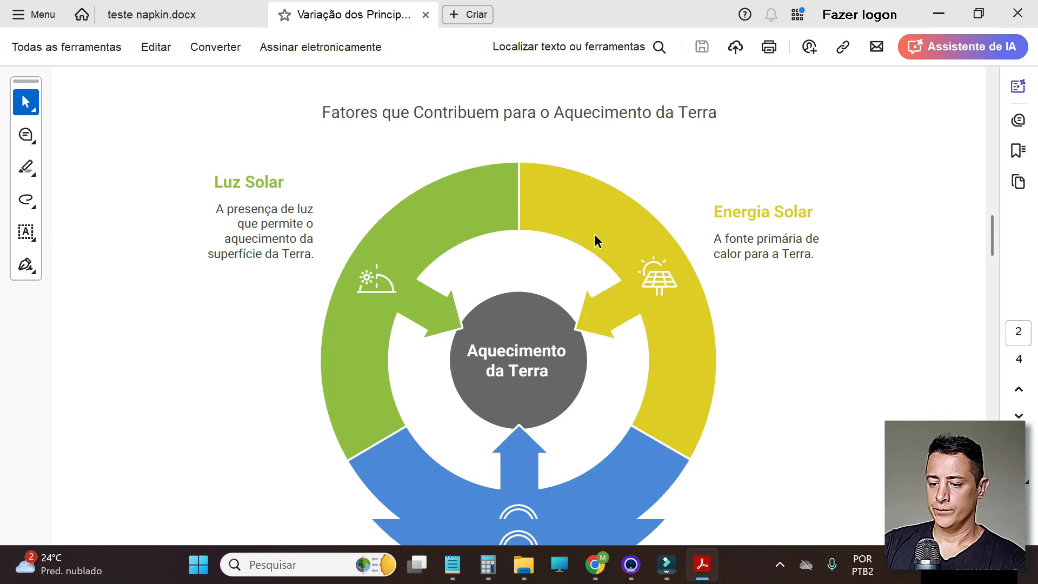
scroll(595, 240, down, 8)
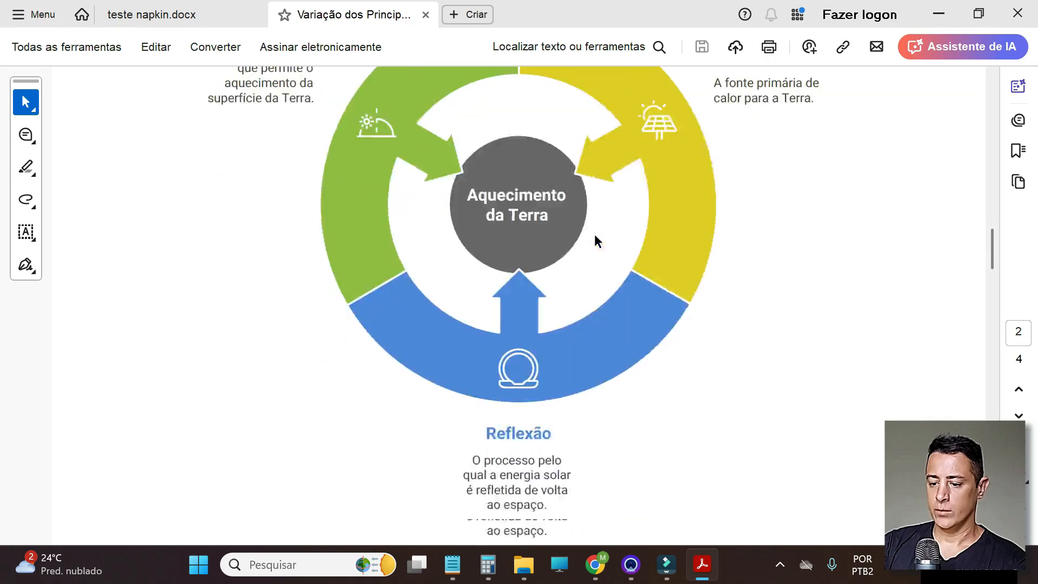
scroll(594, 241, down, 11)
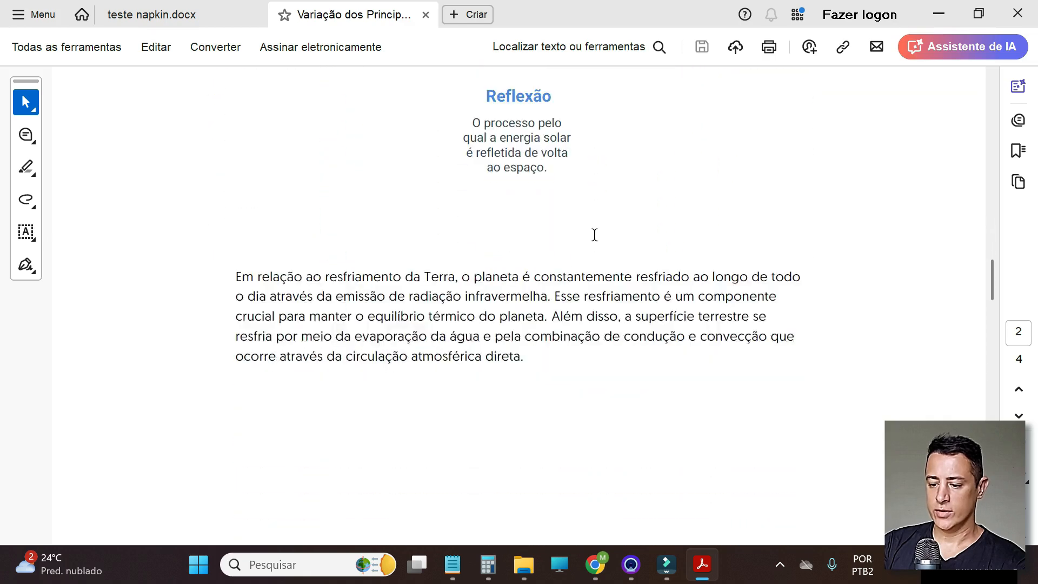
scroll(595, 241, down, 3)
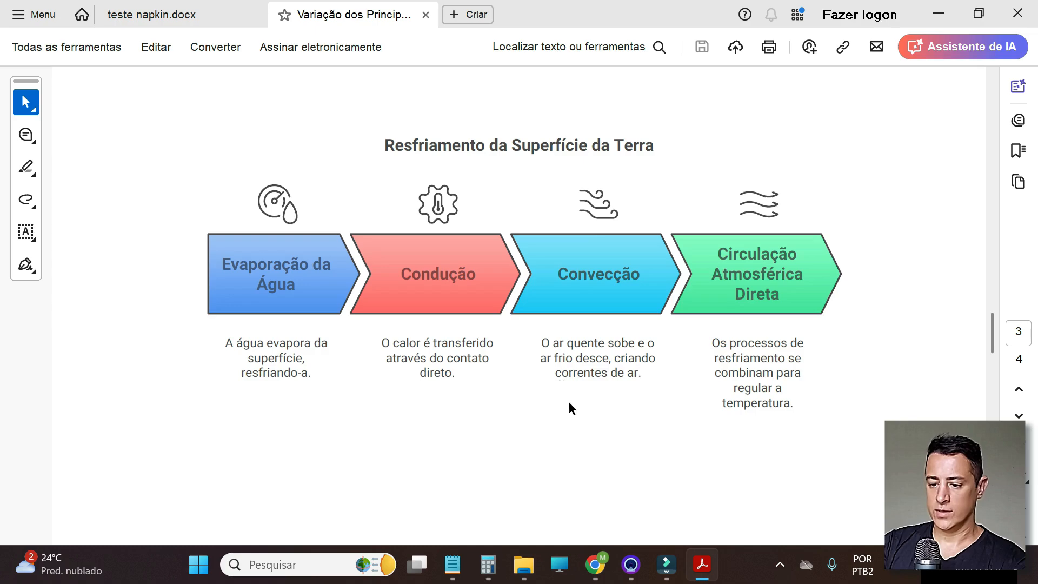
scroll(568, 403, up, 6)
scroll(568, 406, up, 15)
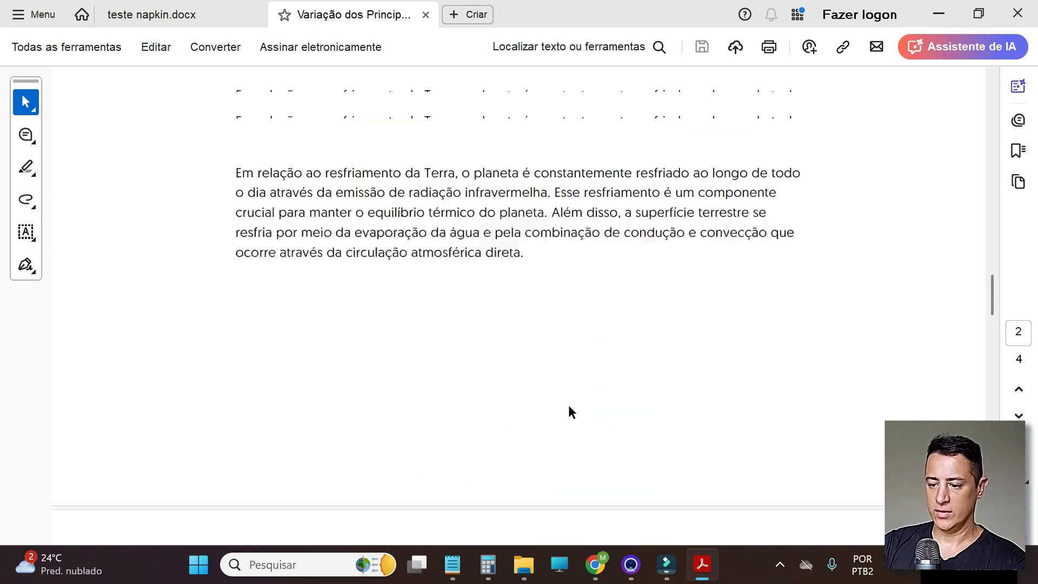
scroll(568, 404, up, 11)
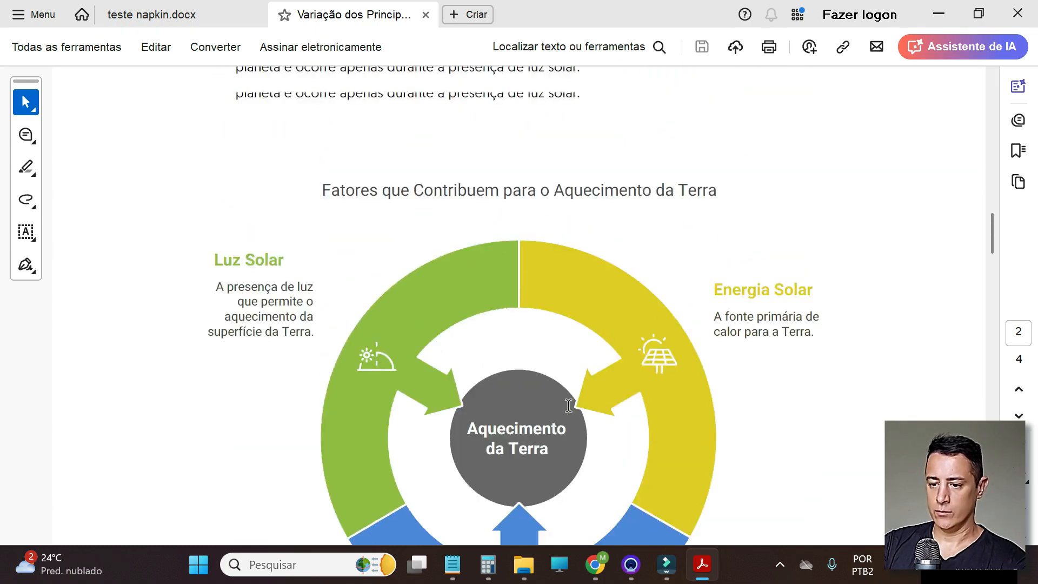
scroll(568, 404, up, 9)
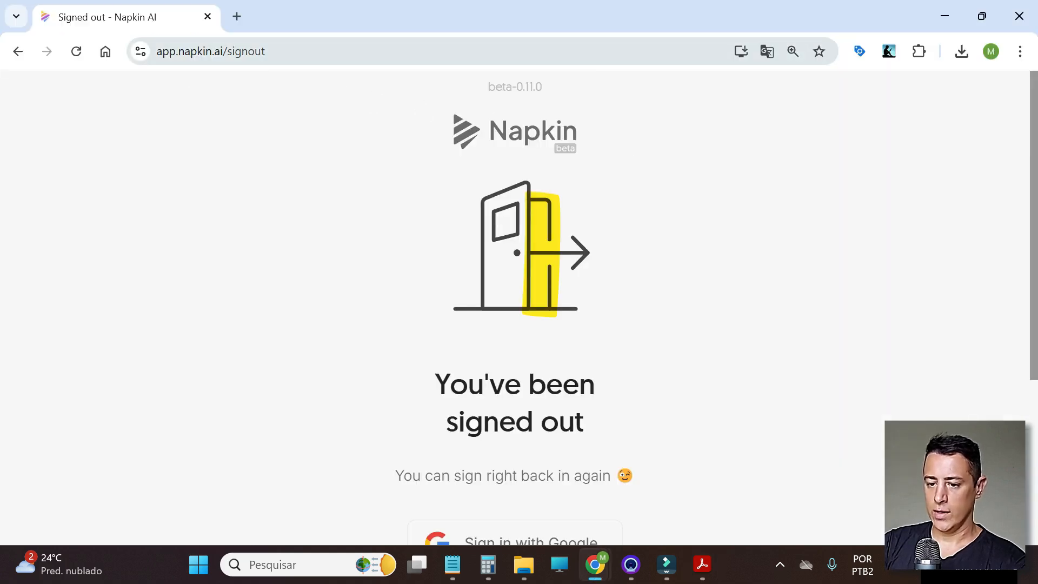
- Sign in to Napkin AI with the Google account
scroll(843, 258, down, 3)
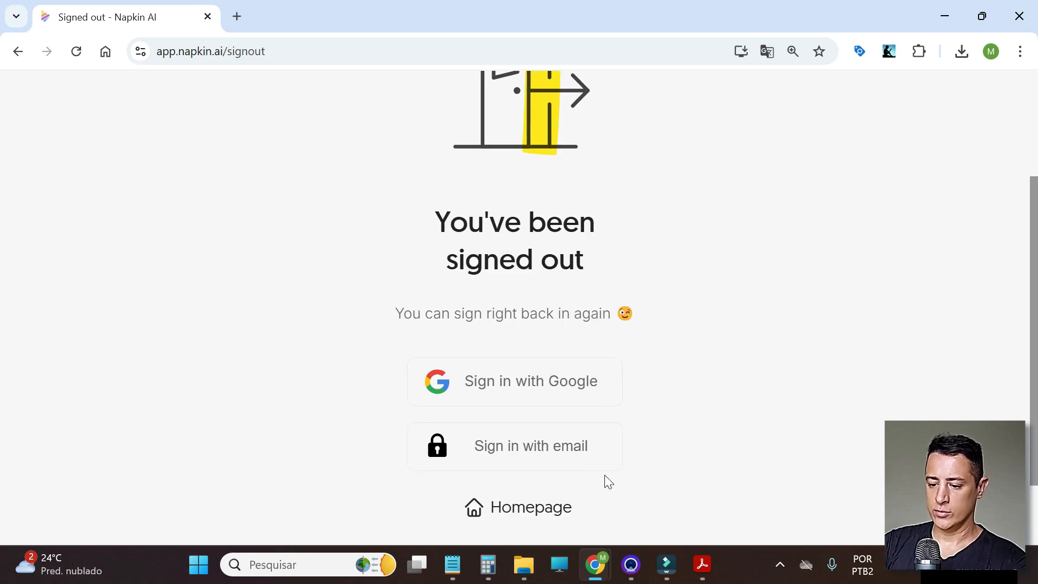
click(526, 398)
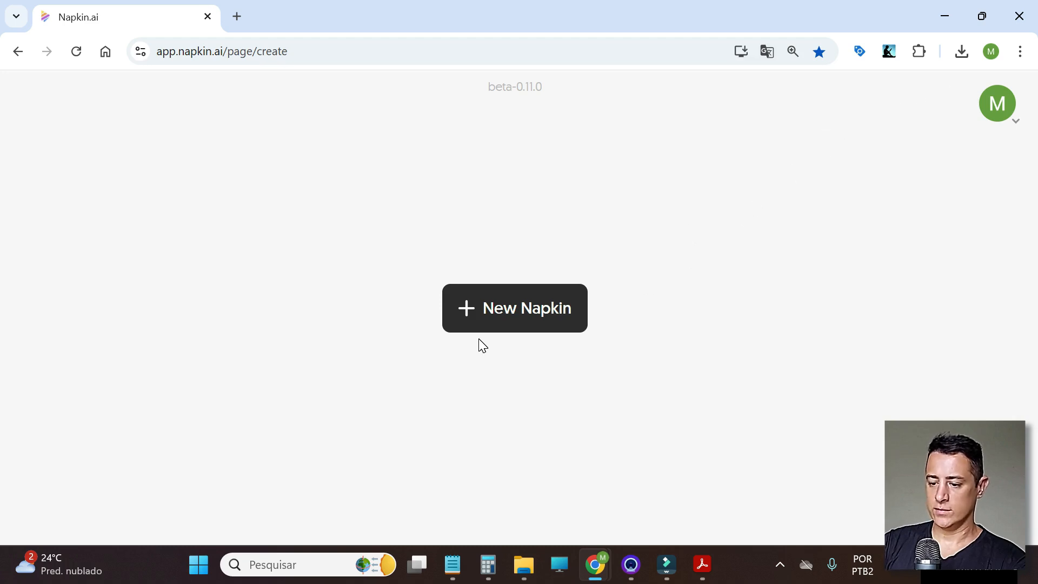
click(489, 327)
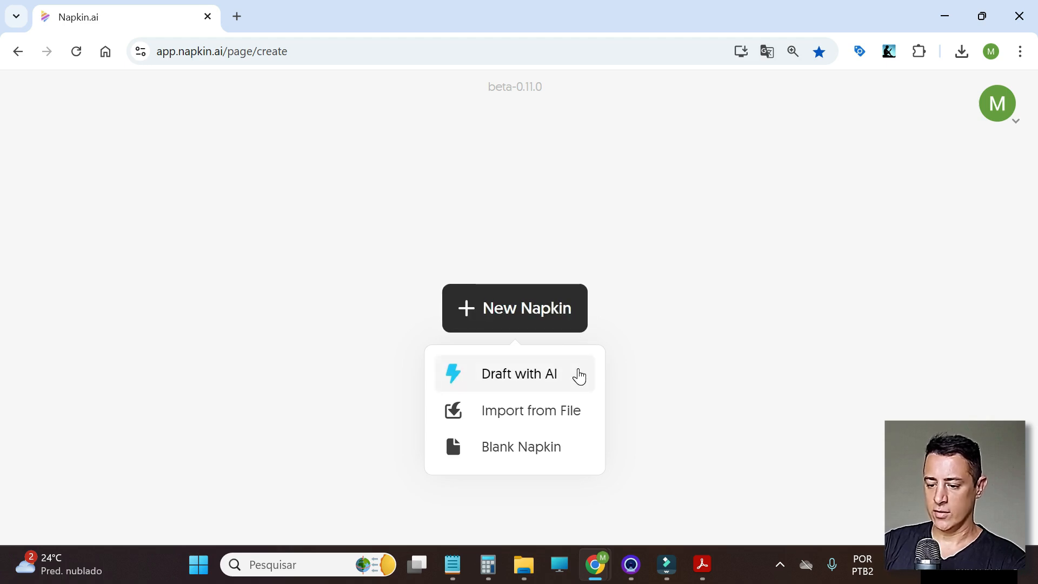
click(579, 375)
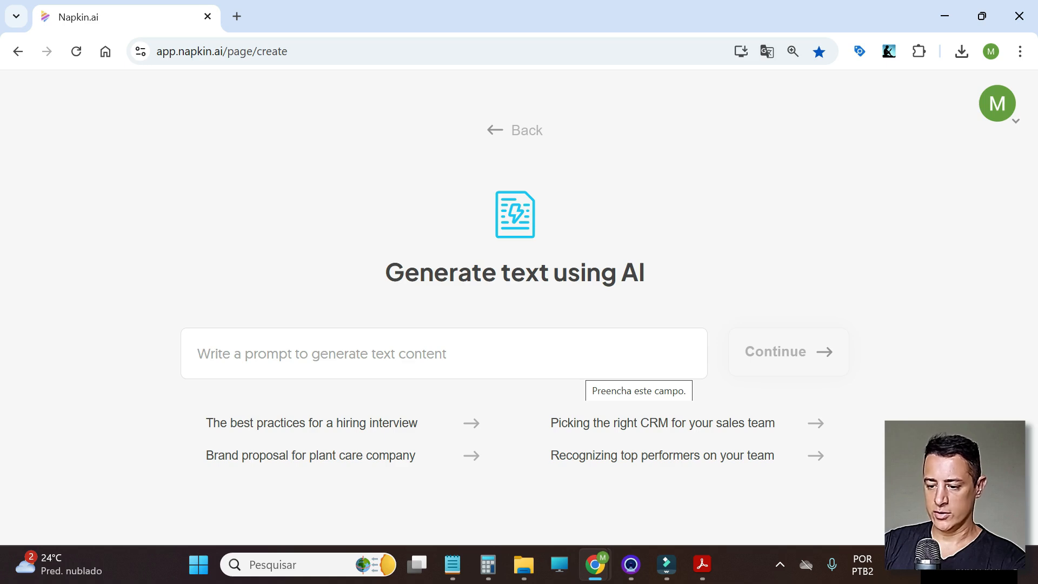
click(498, 131)
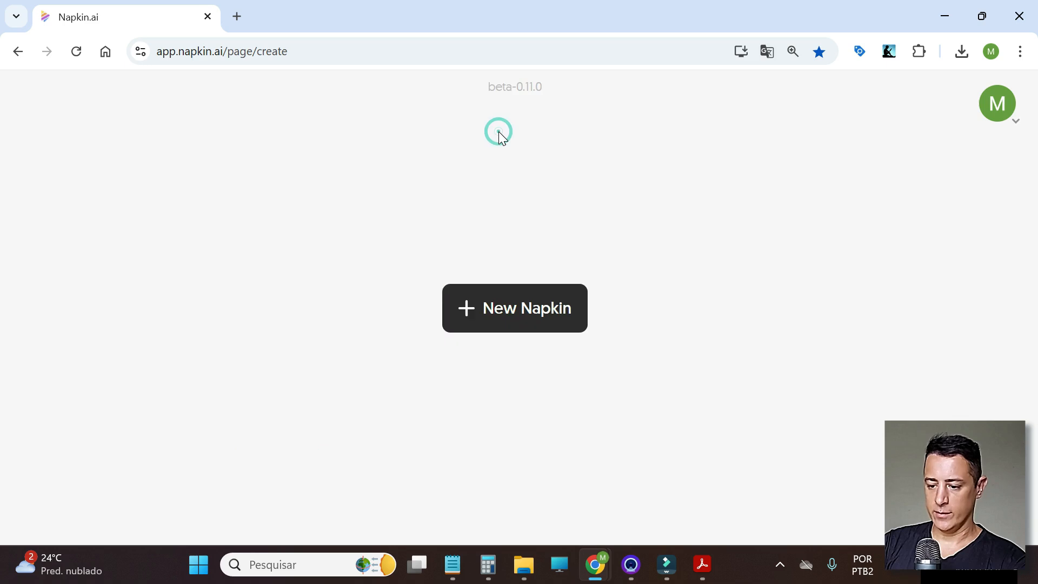
- Create a new blank napkin
click(520, 302)
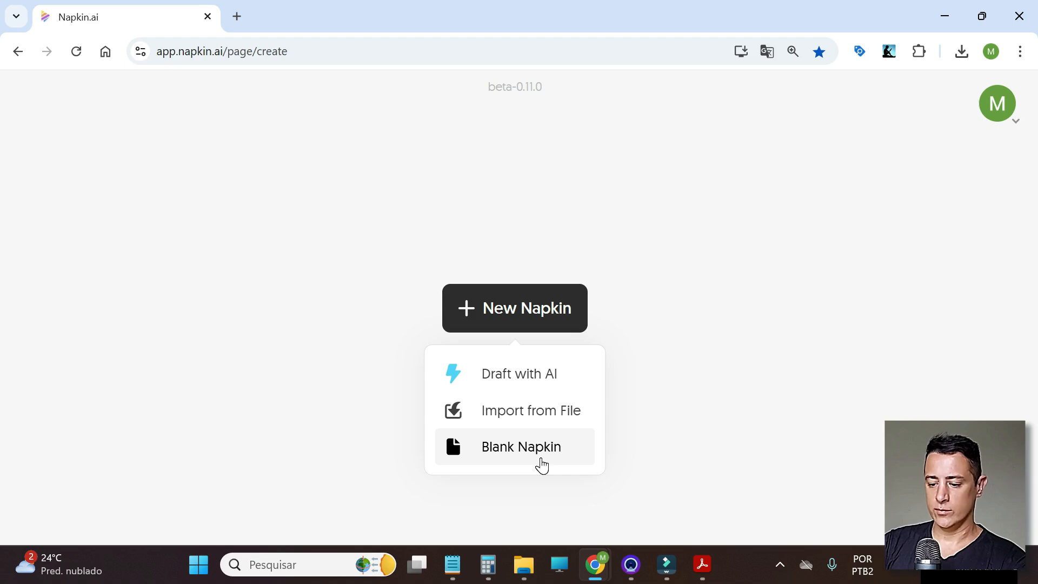
click(541, 465)
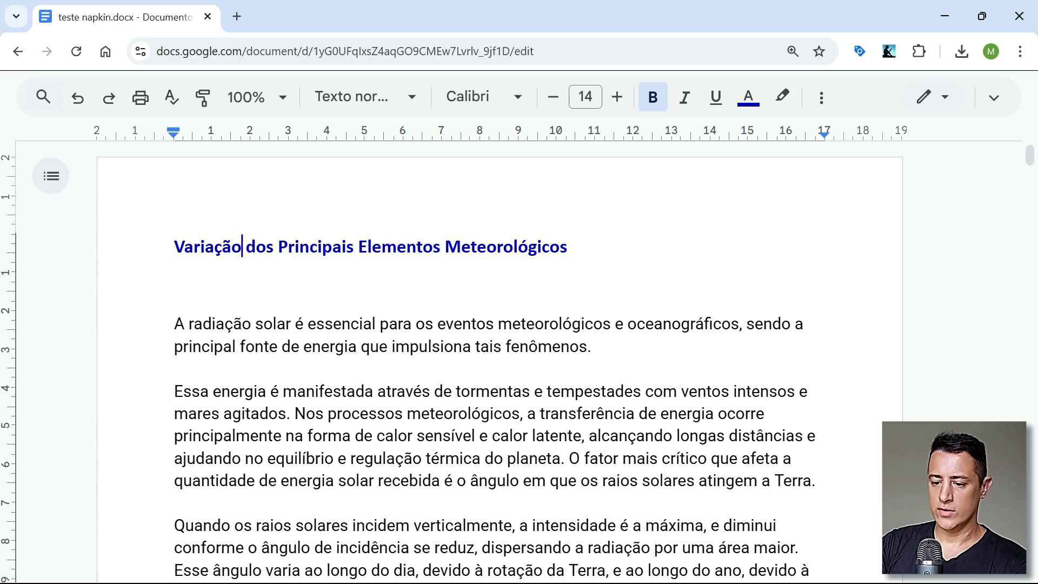
- In the Google Docs file teste napkin.docx, select and copy everything from the title through the paragraph before "Pressão atmosférica"
drag(174, 246, 567, 347)
scroll(564, 341, down, 6)
scroll(568, 348, down, 3)
scroll(680, 364, down, 12)
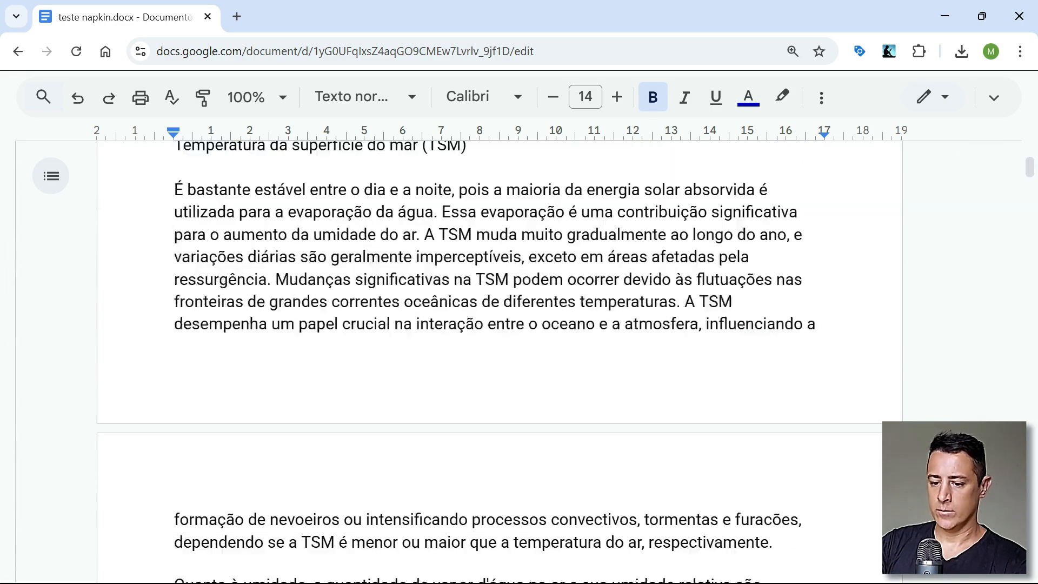
scroll(680, 364, up, 2)
scroll(680, 364, down, 1)
scroll(680, 363, up, 1)
drag(680, 364, 630, 368)
scroll(630, 367, down, 11)
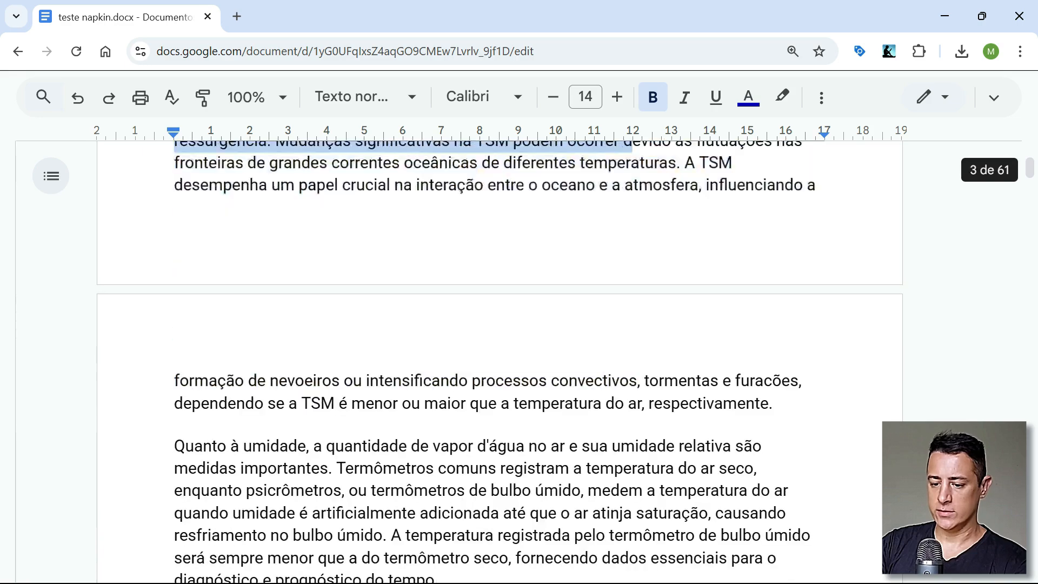
scroll(651, 357, down, 3)
shift+click(651, 354)
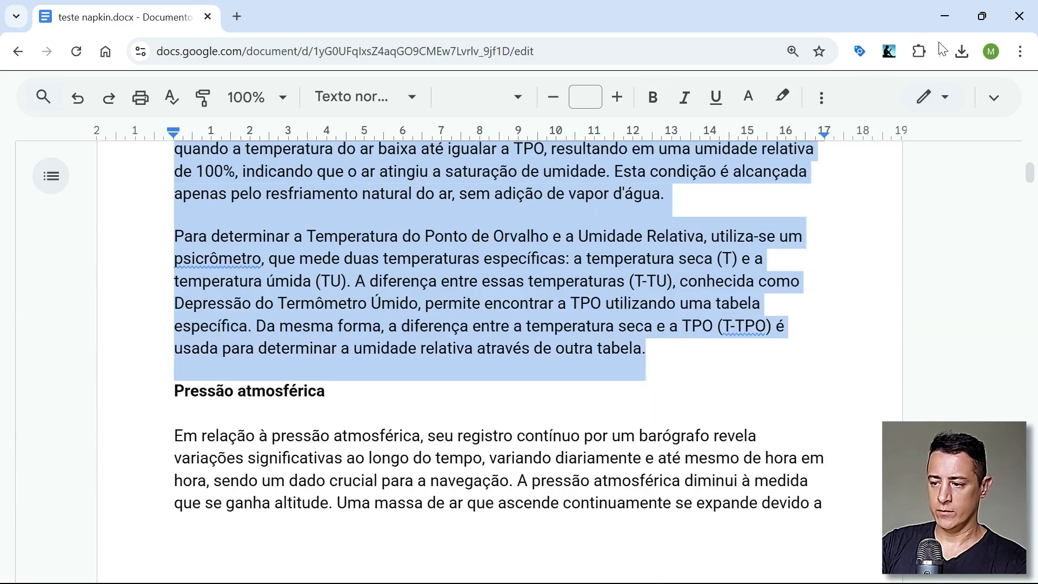
- Switch to the blank napkin in Napkin AI and paste the copied text, starting at its title
click(952, 16)
right_click(276, 270)
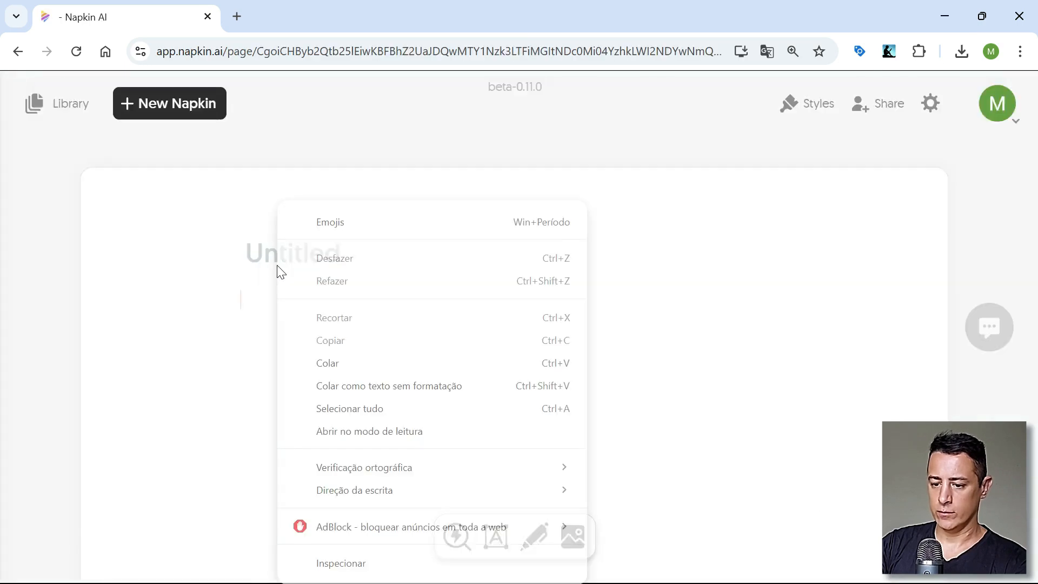
click(324, 361)
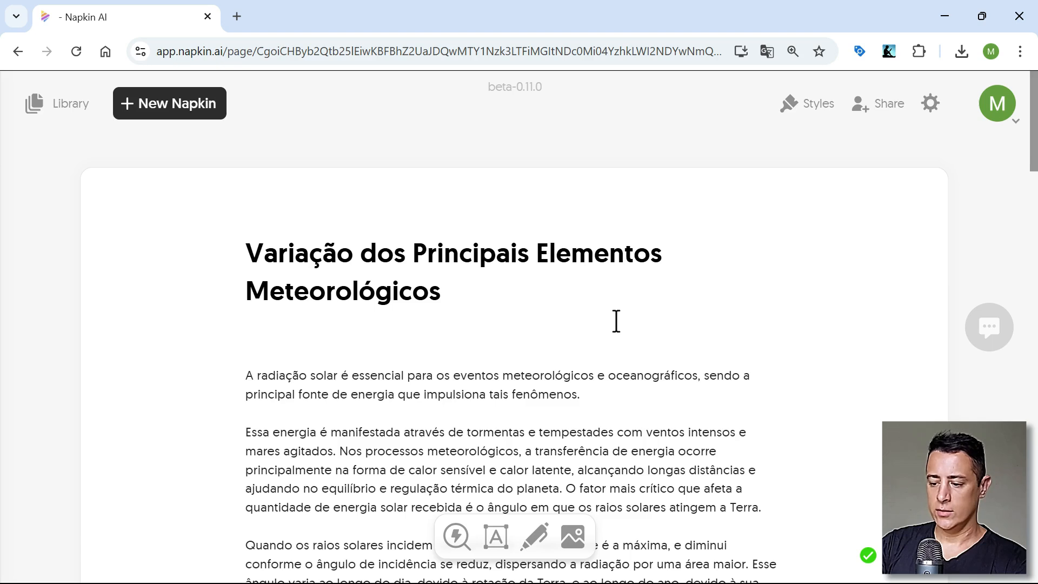
- Open the canvas settings and review the available visual languages and page break formats
mouse_move(581, 301)
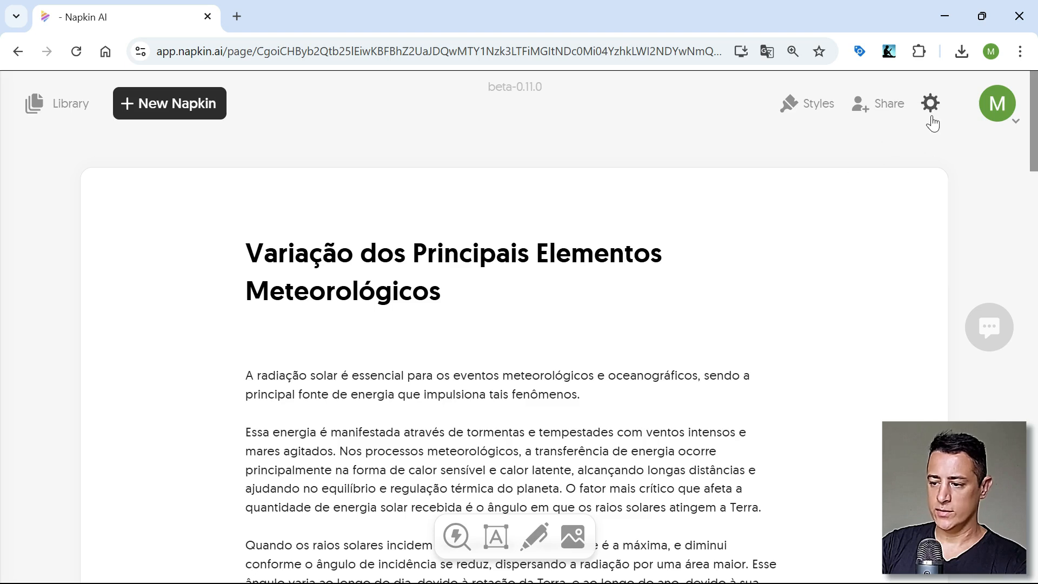
click(930, 106)
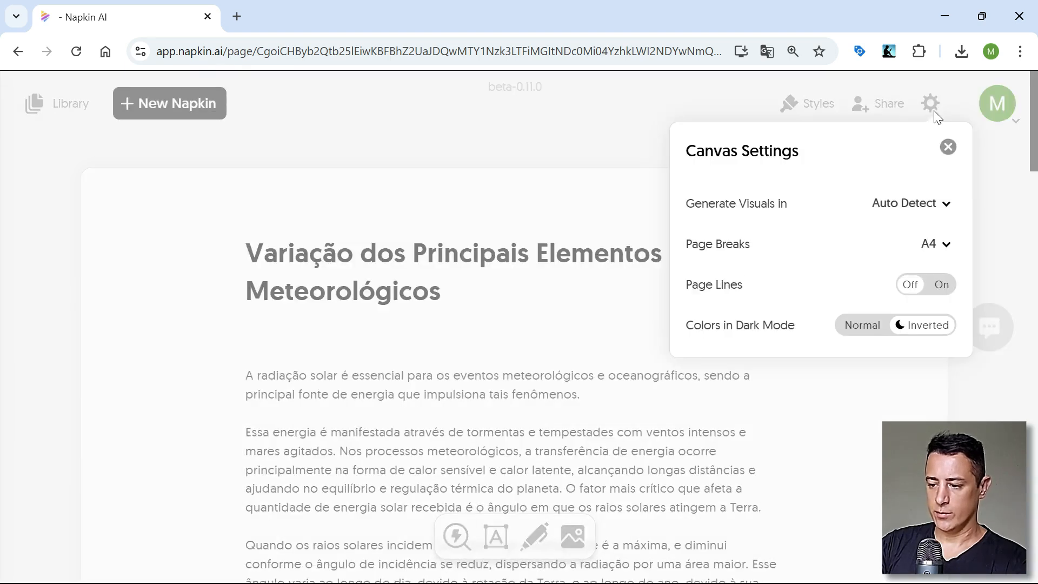
click(929, 215)
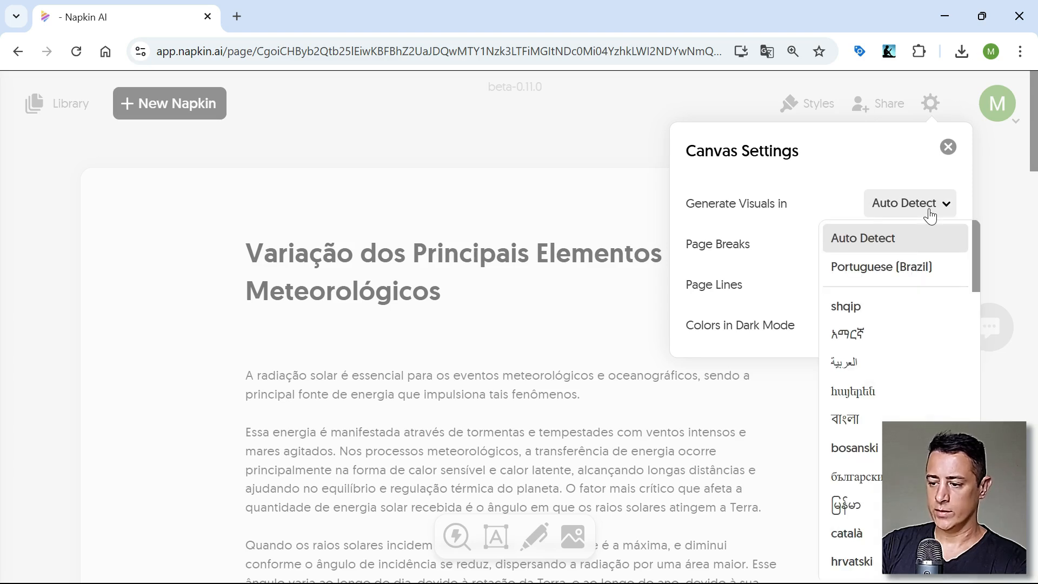
click(929, 215)
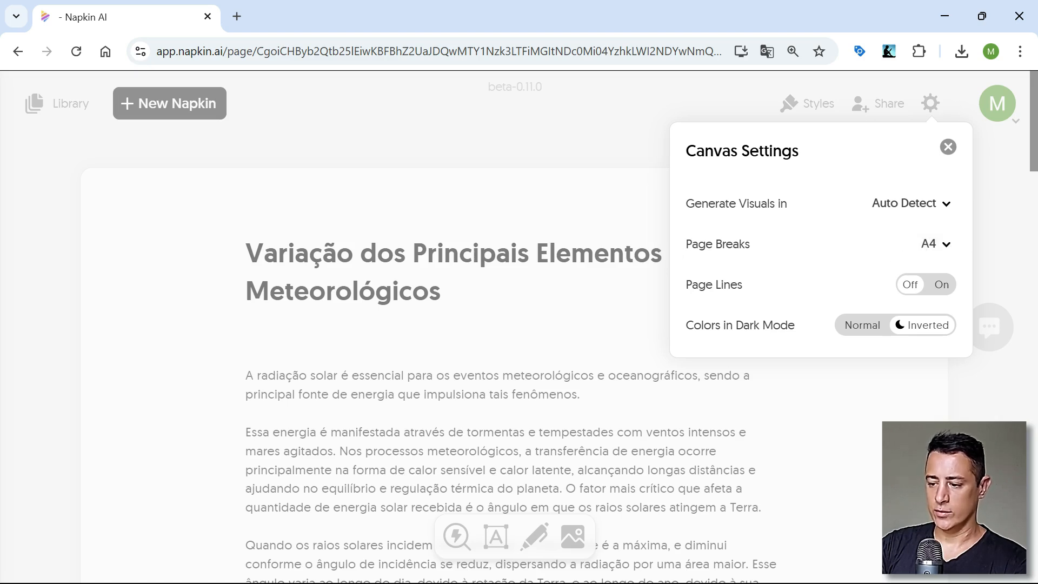
click(943, 248)
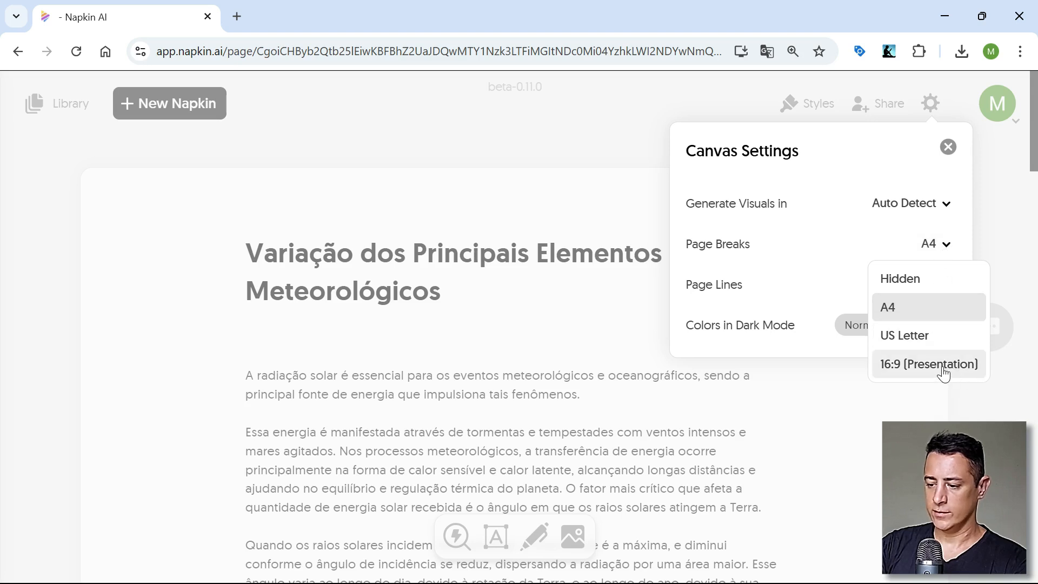
click(928, 244)
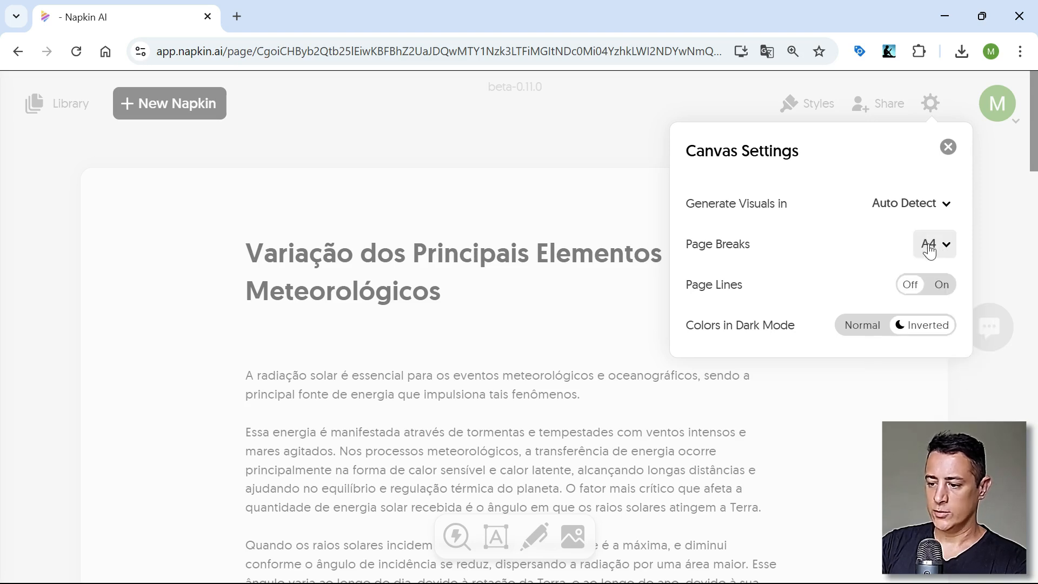
- Turn on the page lines, close the canvas settings and check the lines across the text
click(939, 291)
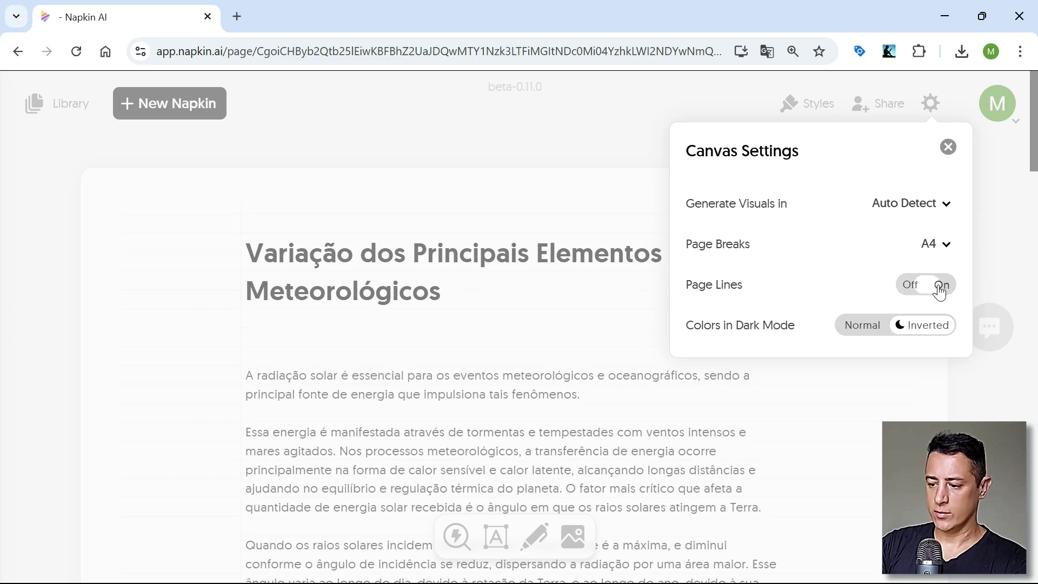
click(948, 147)
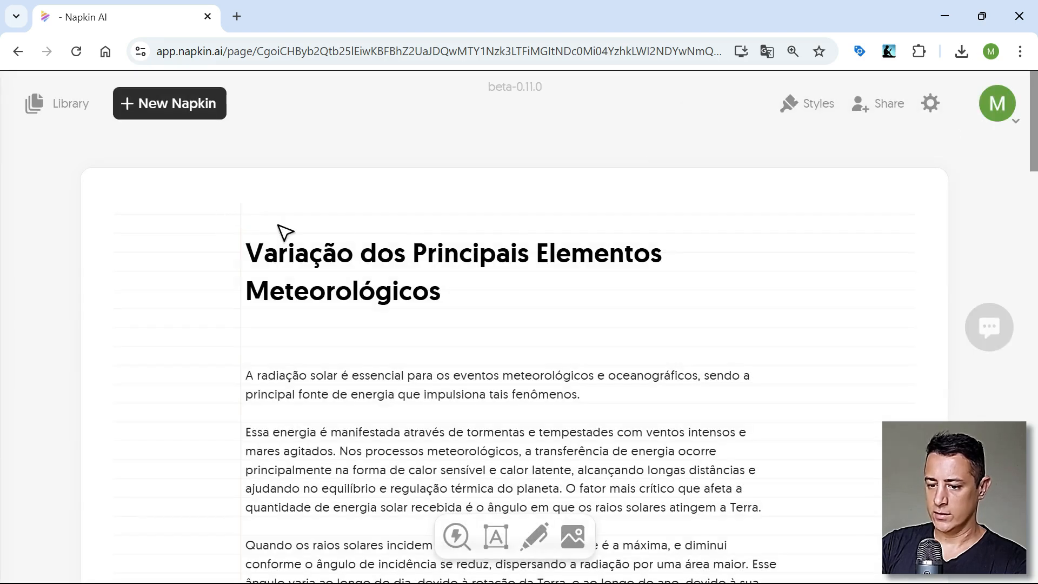
scroll(892, 369, down, 3)
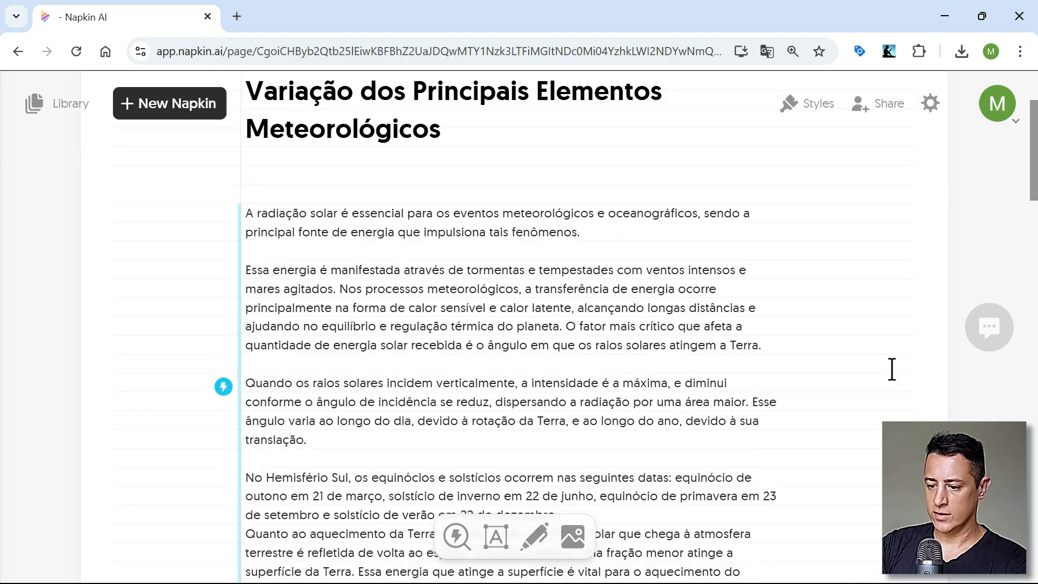
scroll(892, 369, down, 5)
scroll(892, 368, up, 10)
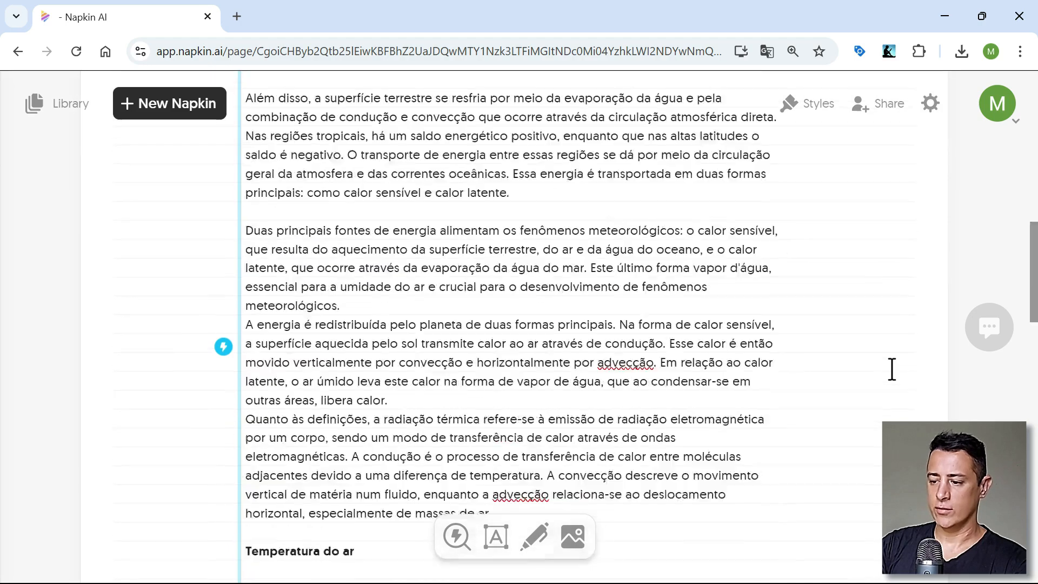
- Review the dark mode color option in the canvas settings and close them
click(939, 107)
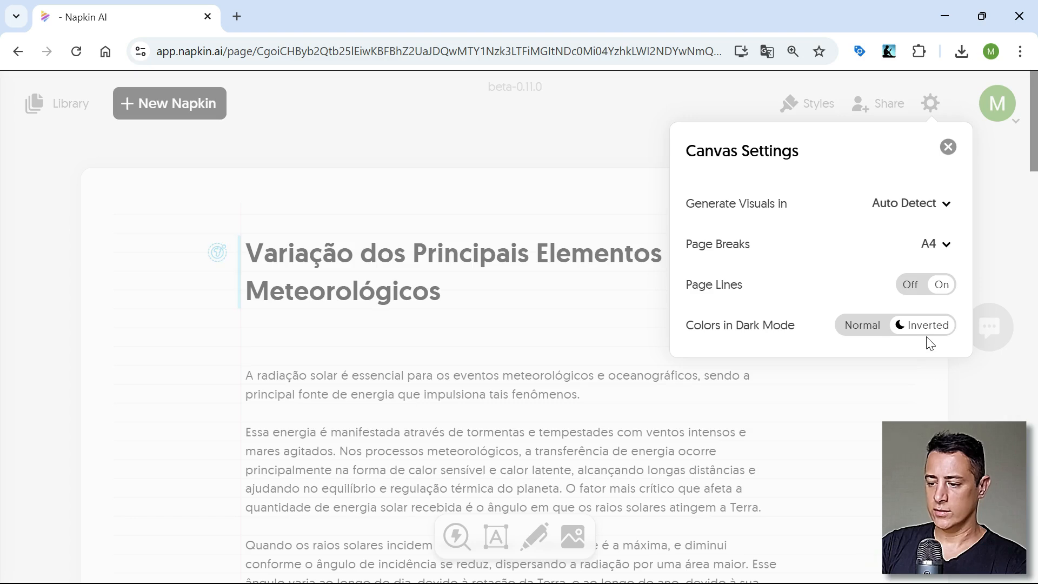
click(947, 147)
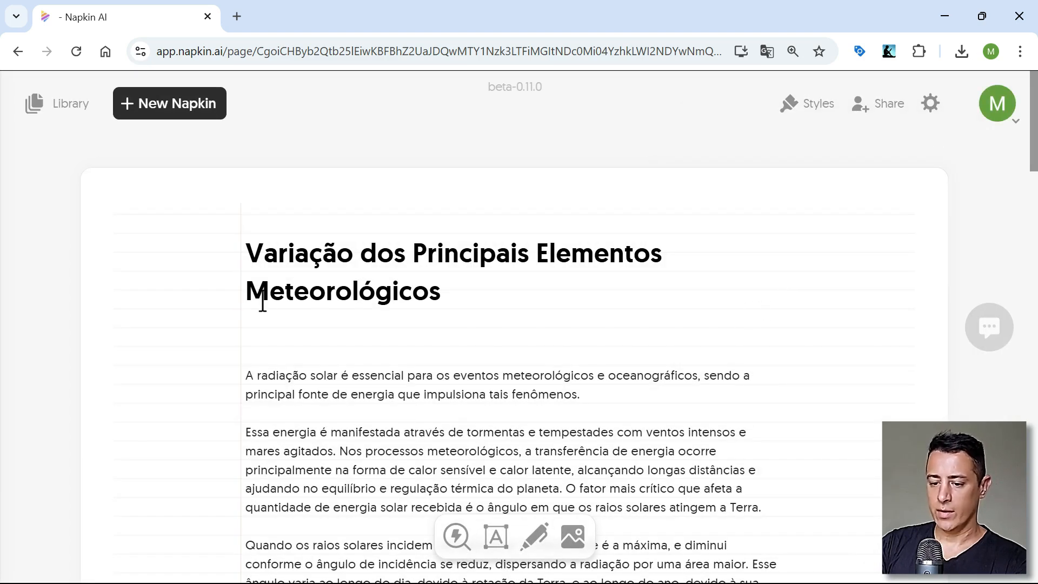
- Select the opening paragraph about solar radiation and generate a visual from it
click(248, 251)
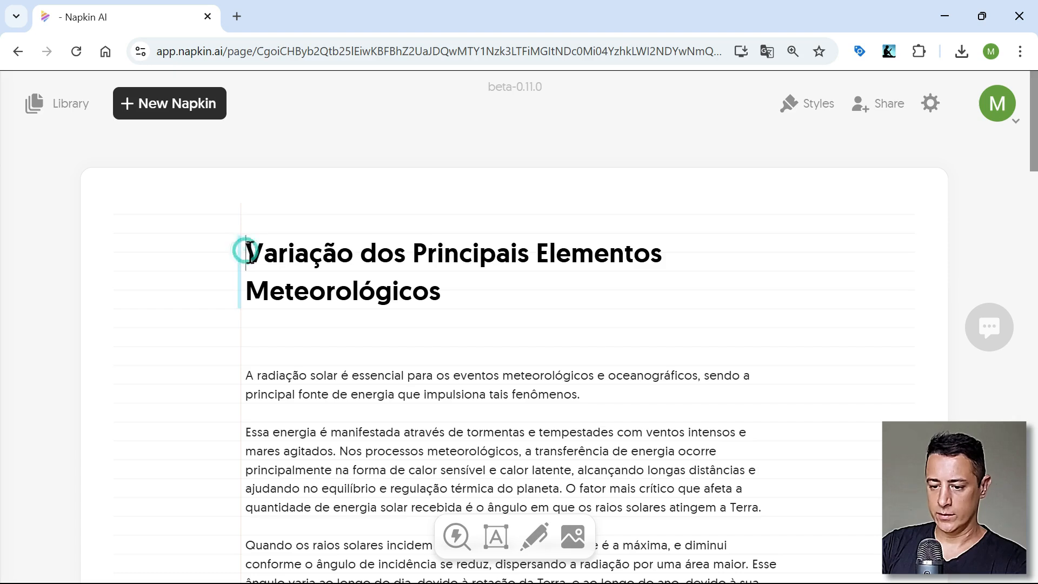
drag(248, 251, 461, 294)
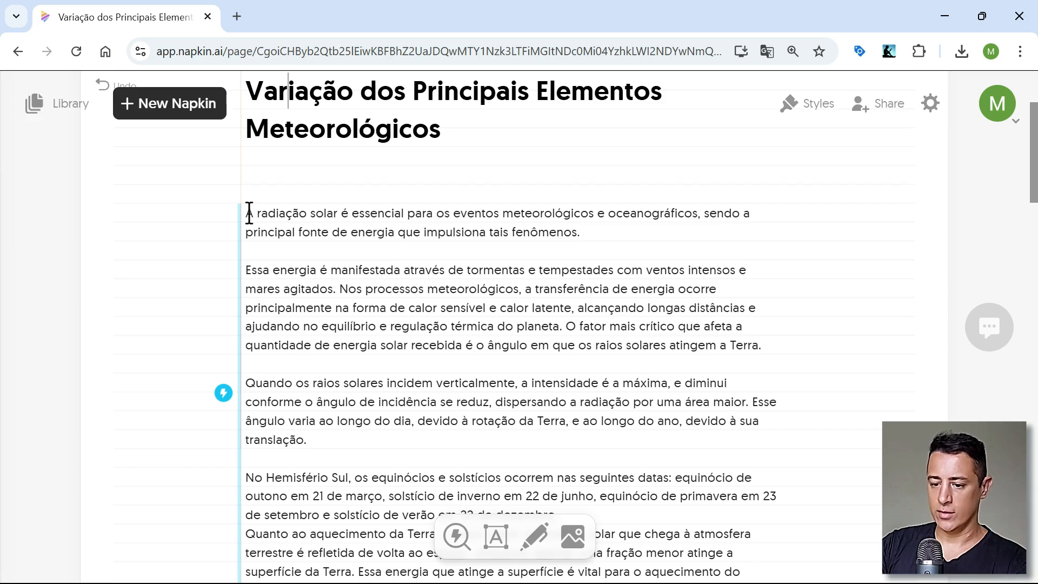
drag(248, 211, 624, 233)
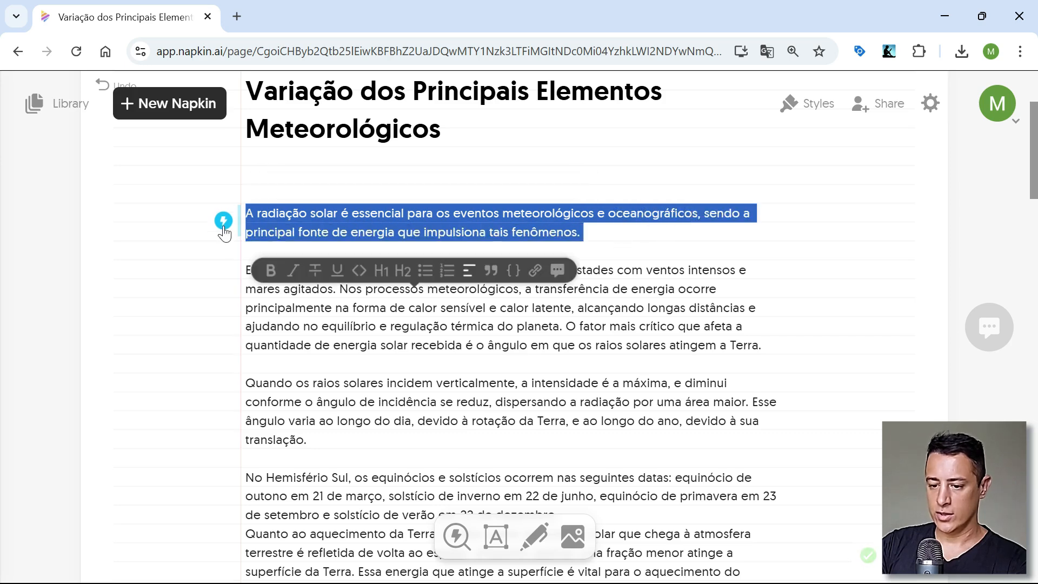
click(223, 221)
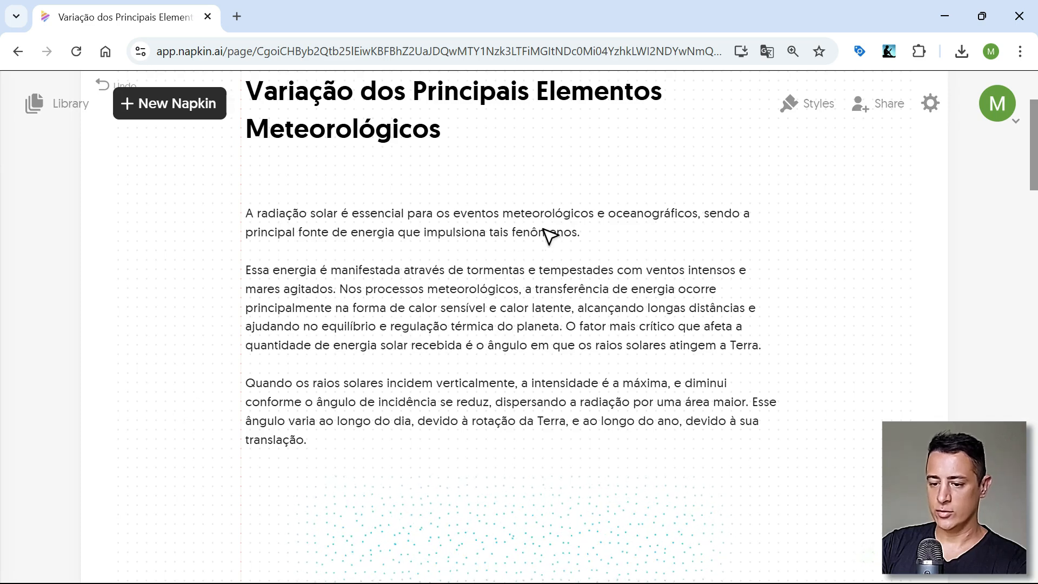
- Browse the visual layouts suggested for the solar radiation text and preview several of them in the document
scroll(189, 317, down, 3)
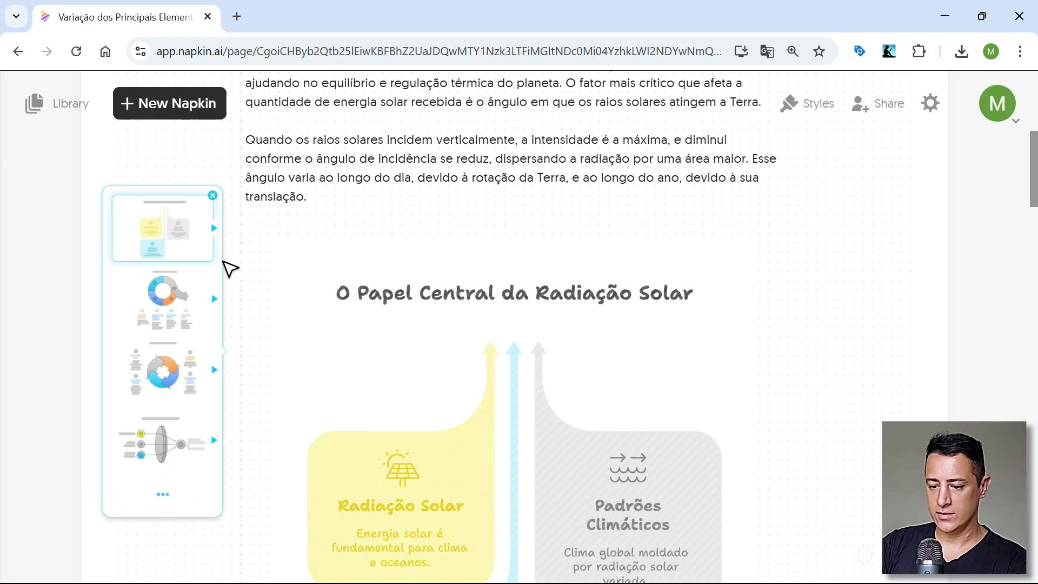
click(181, 298)
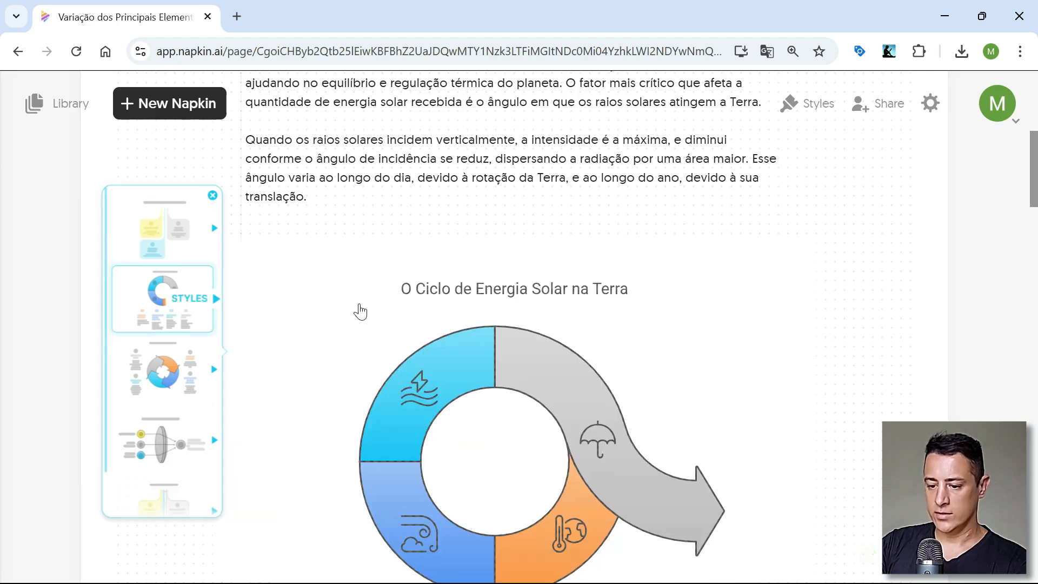
scroll(359, 313, down, 3)
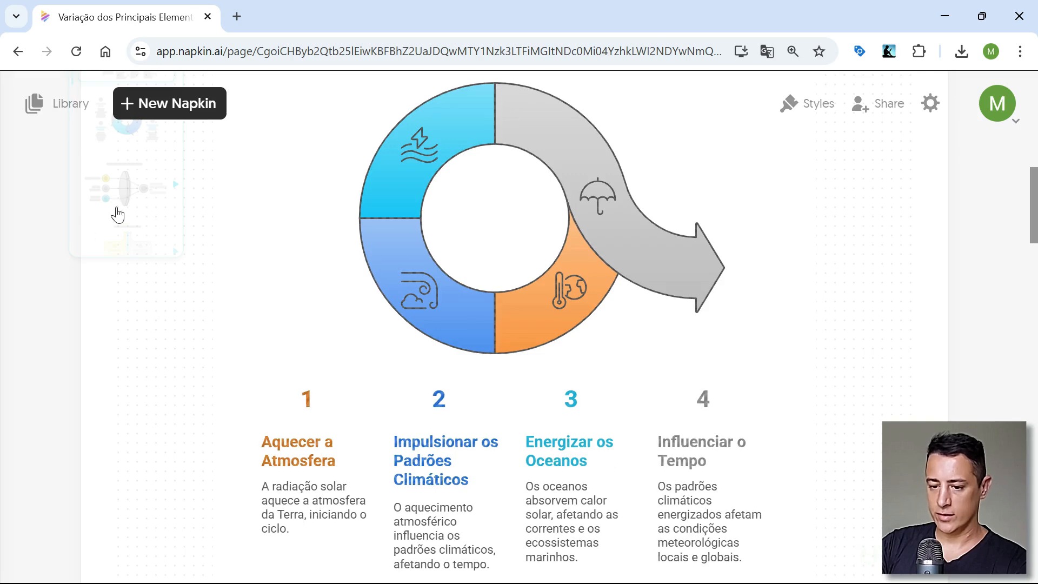
click(147, 206)
scroll(156, 216, down, 3)
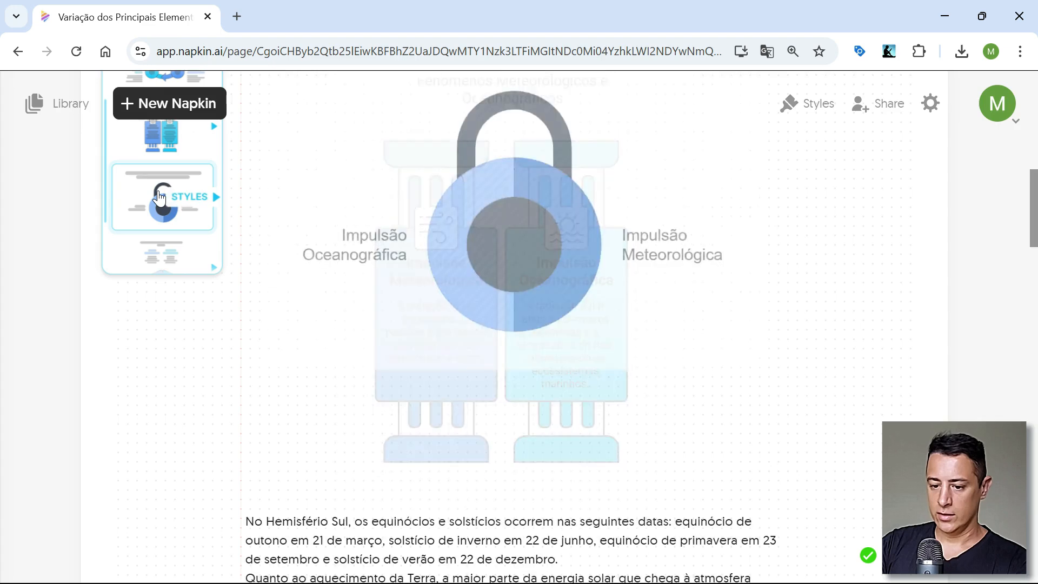
scroll(162, 202, down, 2)
scroll(162, 205, down, 2)
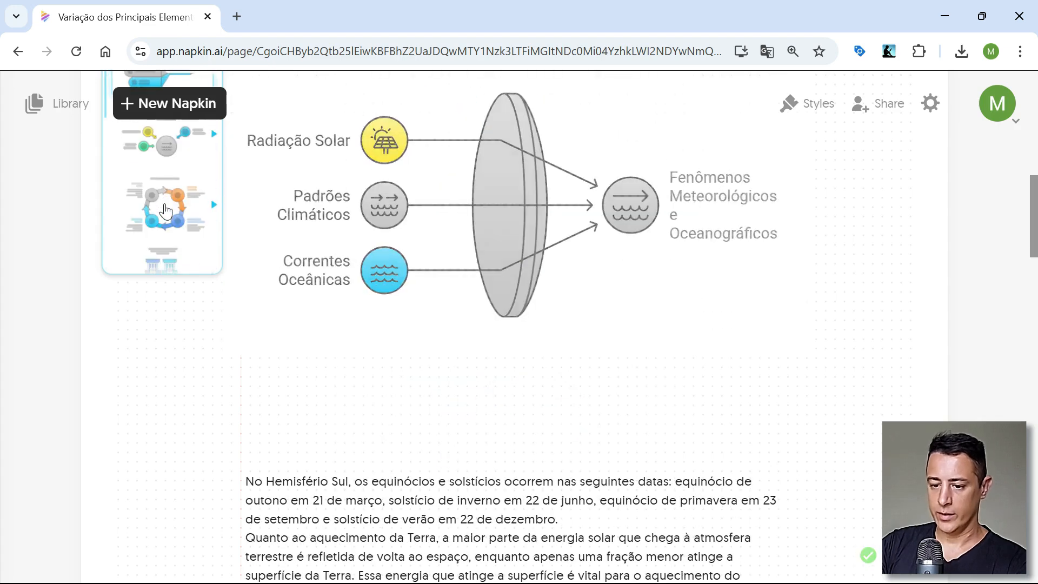
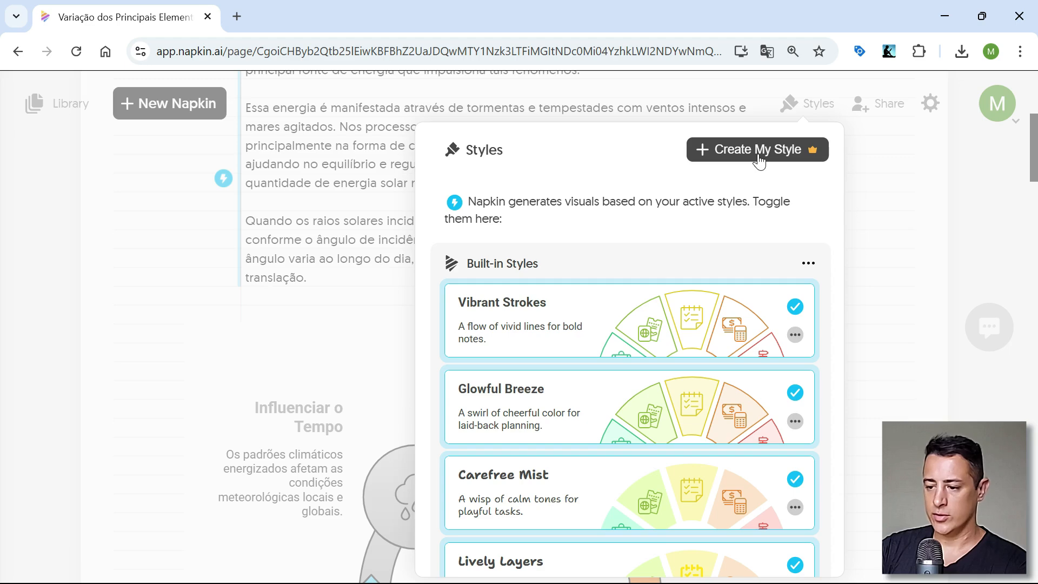
- Open the custom style creator, review its name and color palette options, and return to the document
click(759, 154)
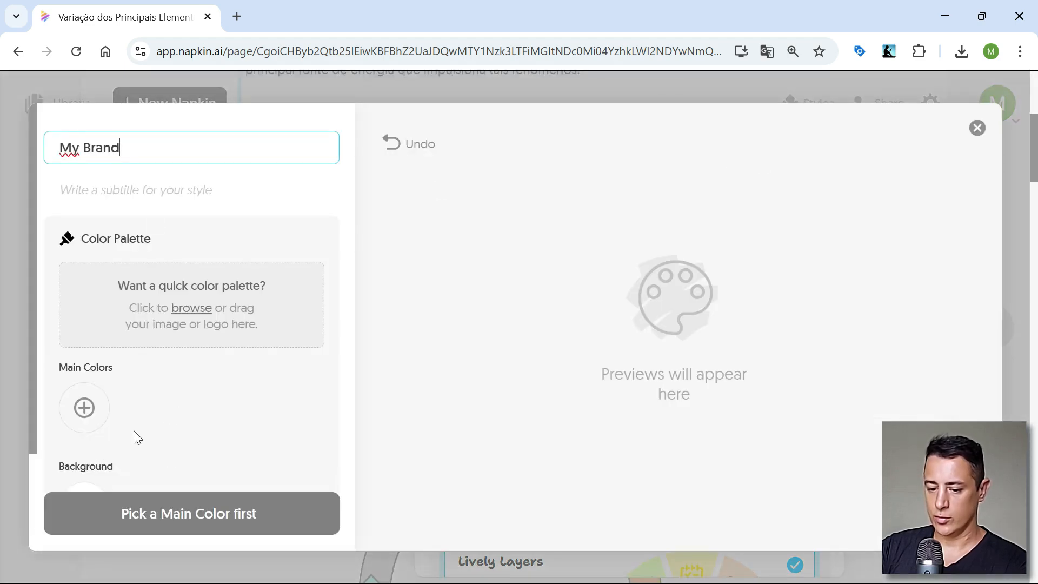
scroll(137, 438, down, 2)
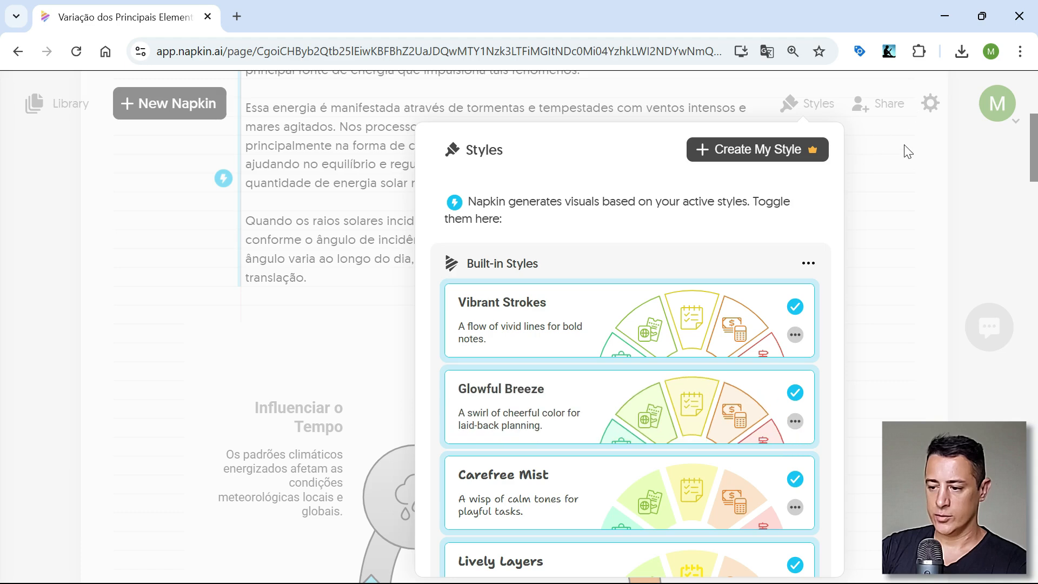
click(900, 150)
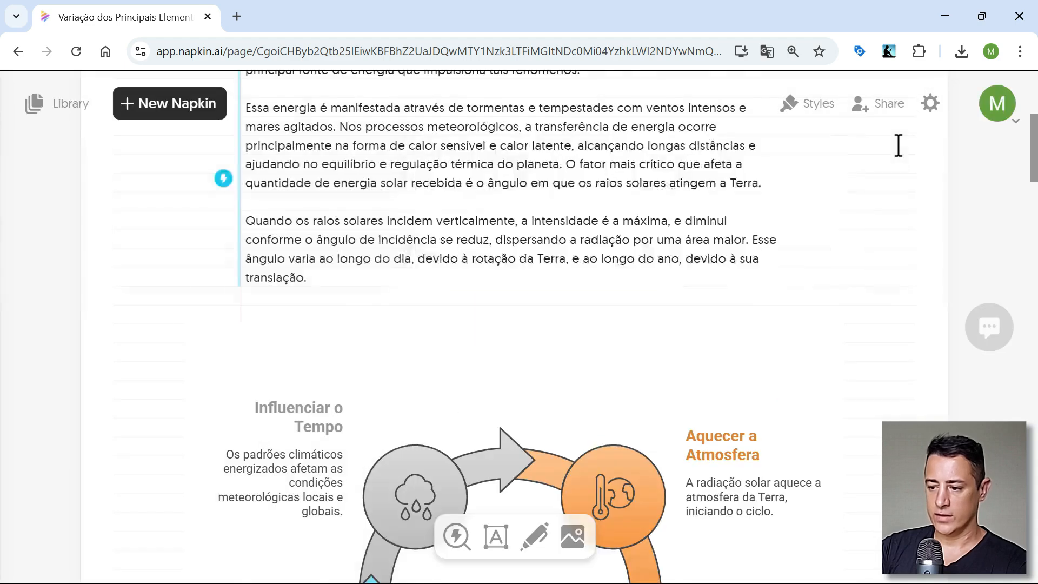
- Look over the document's title, opening paragraphs and solar energy cycle visual
scroll(660, 287, down, 3)
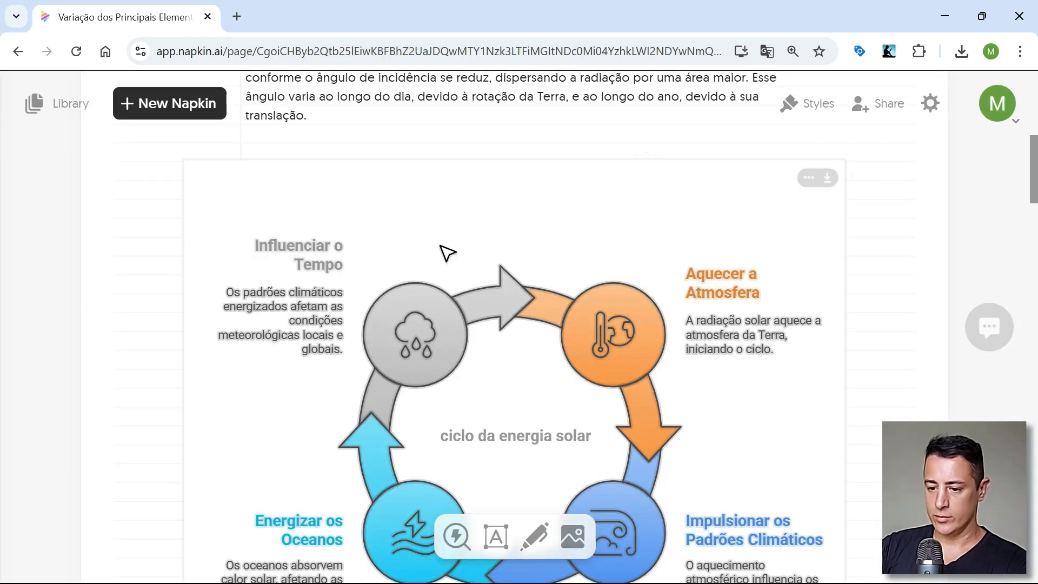
scroll(373, 403, up, 6)
scroll(368, 395, up, 3)
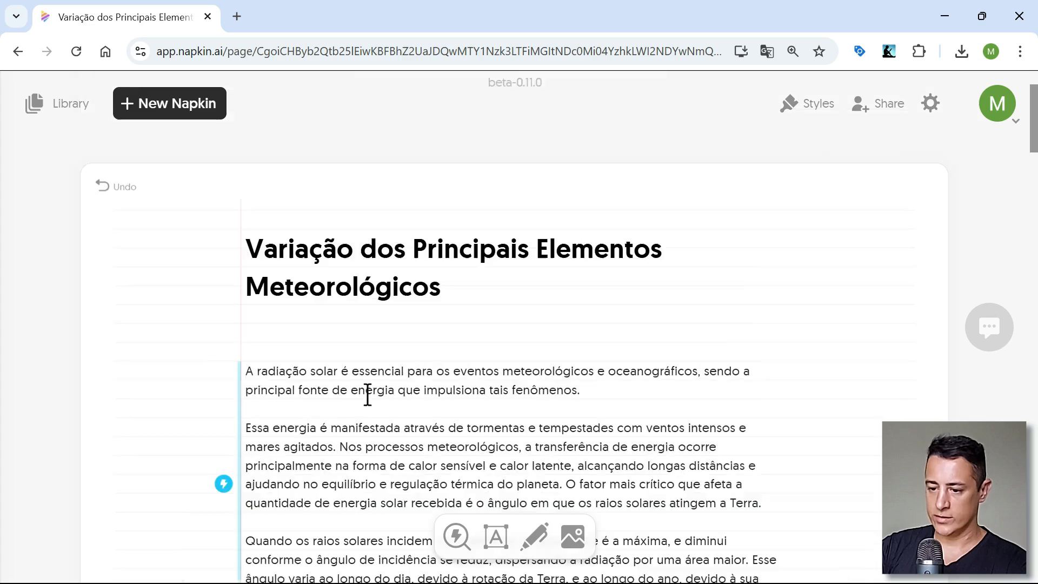
scroll(368, 394, down, 3)
scroll(368, 395, down, 7)
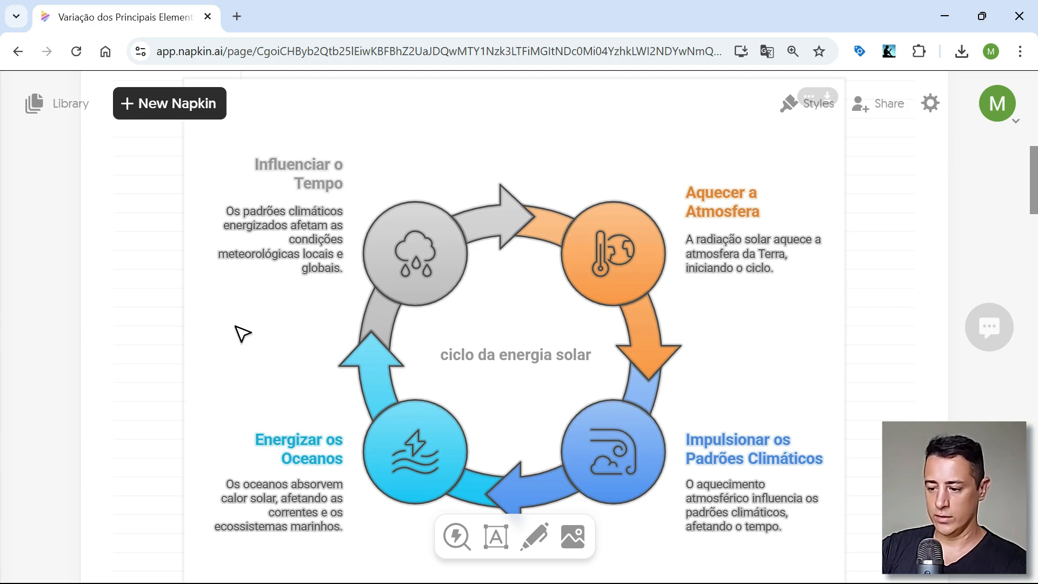
scroll(243, 333, up, 8)
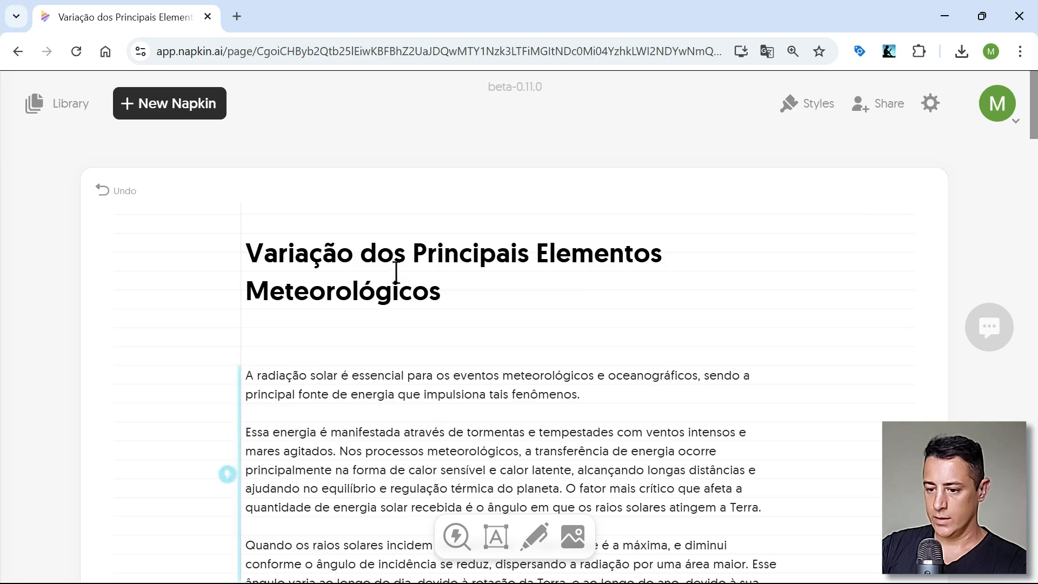
mouse_move(371, 456)
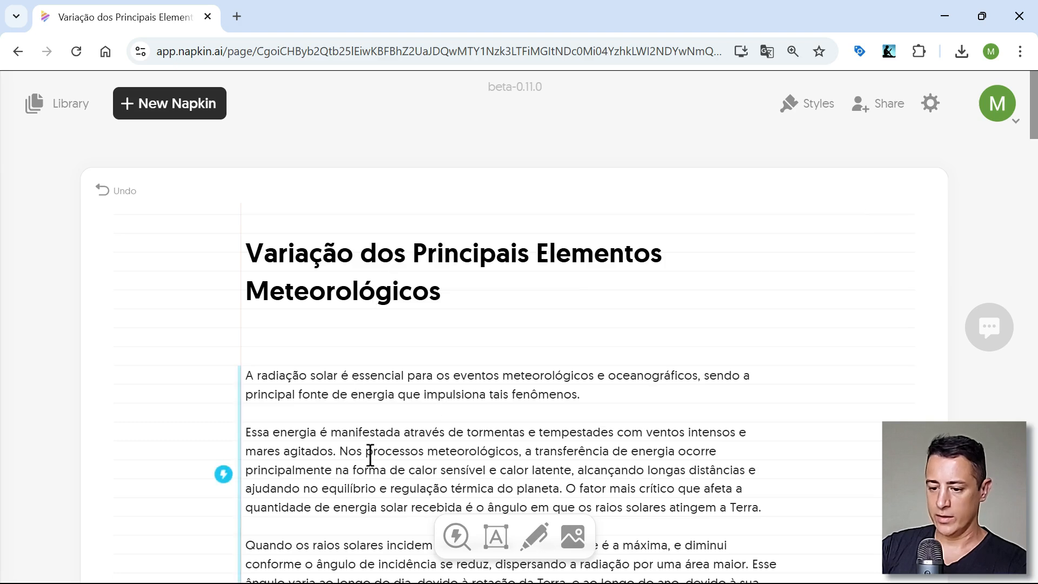
- Open the library of saved napkins and create a new blank napkin
click(56, 111)
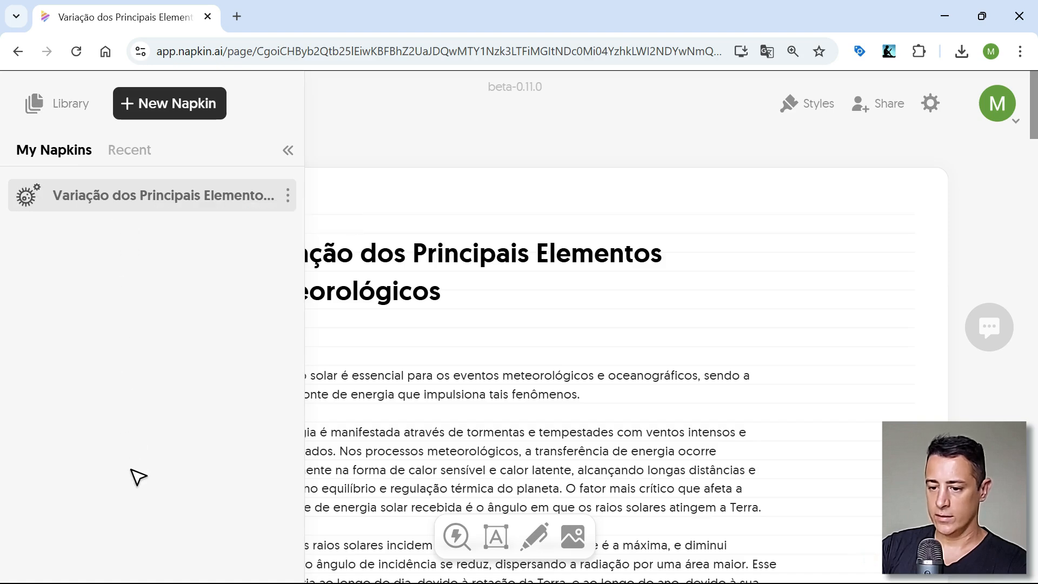
click(152, 111)
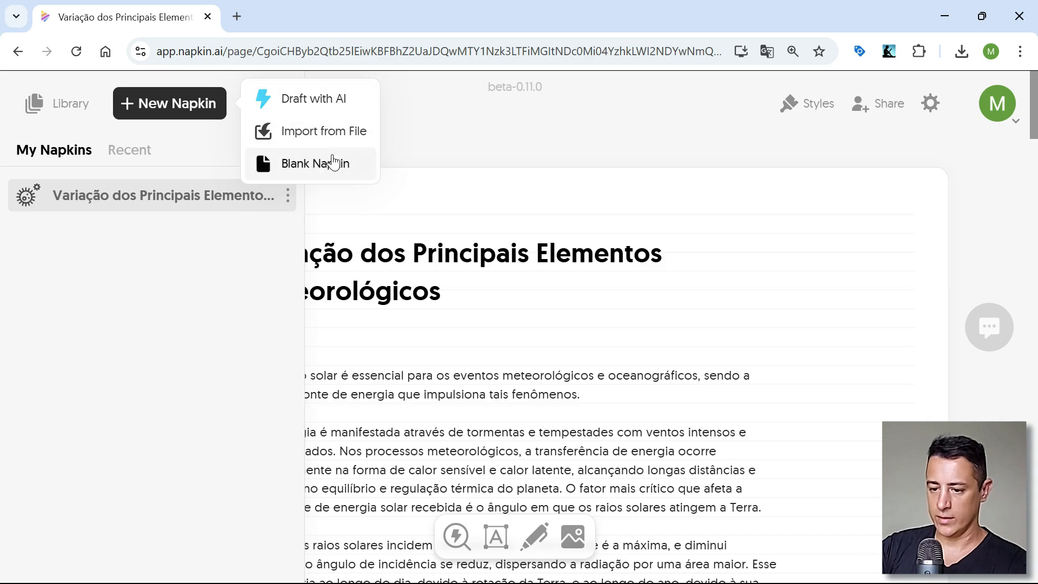
click(332, 163)
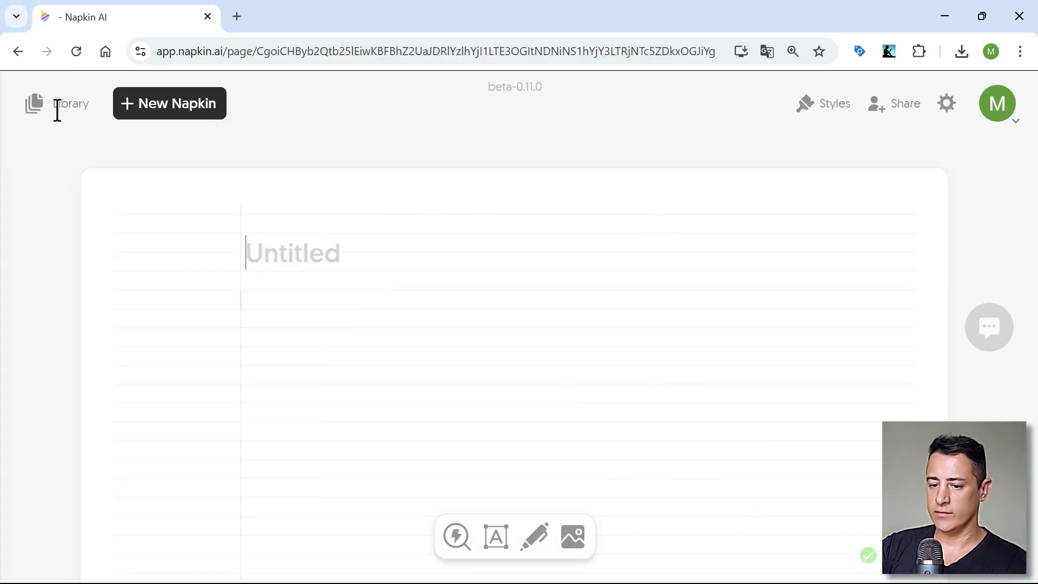
- Check a napkin's duplicate, download and delete options in the library and reopen the "Variação dos Principais Elementos Meteorológicos" napkin
click(51, 107)
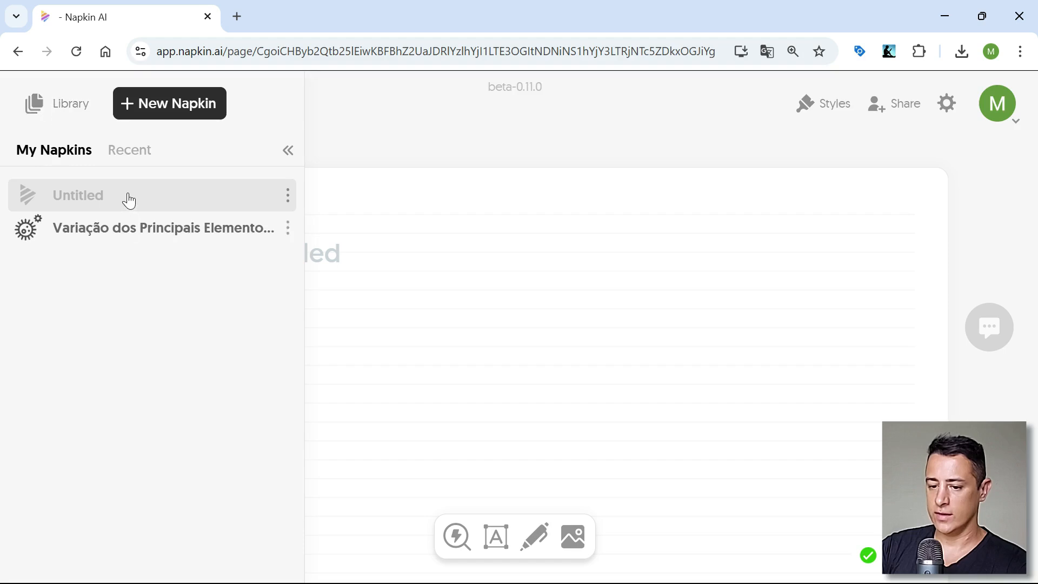
click(288, 228)
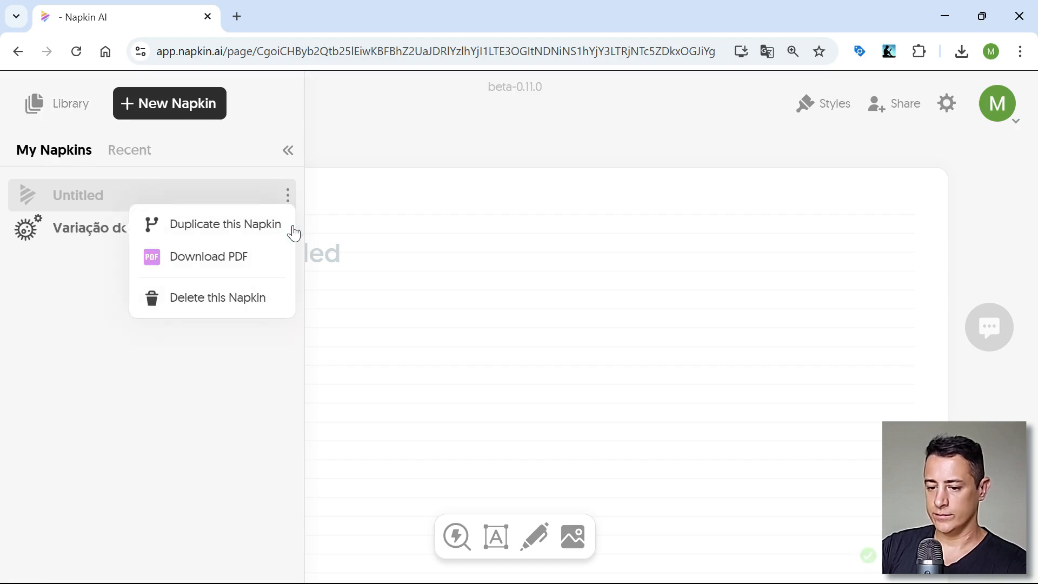
click(42, 326)
click(120, 236)
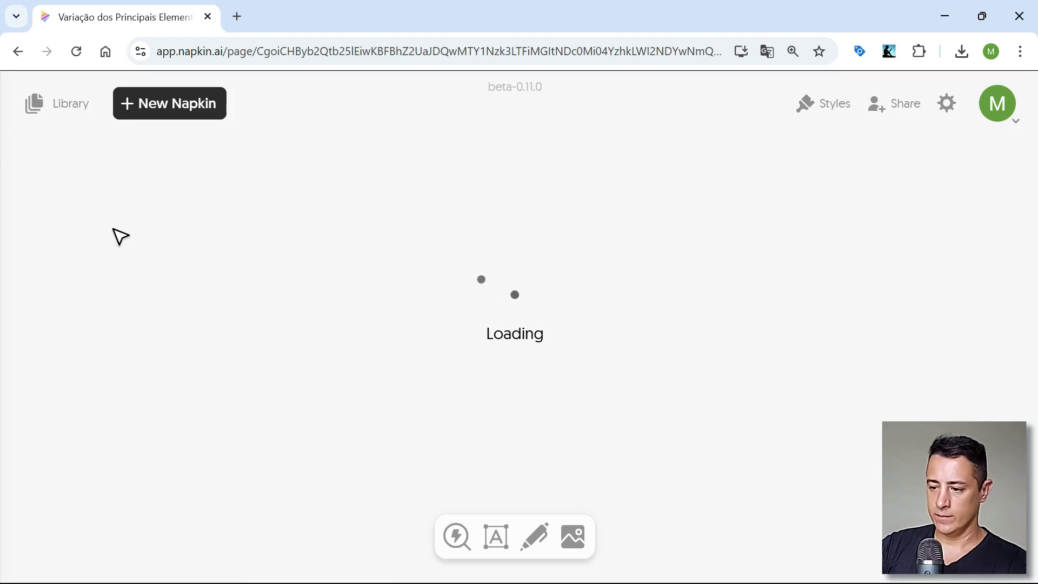
- Export the meteorology napkin as a PDF in A4 (standard) format from the sharing options
click(896, 106)
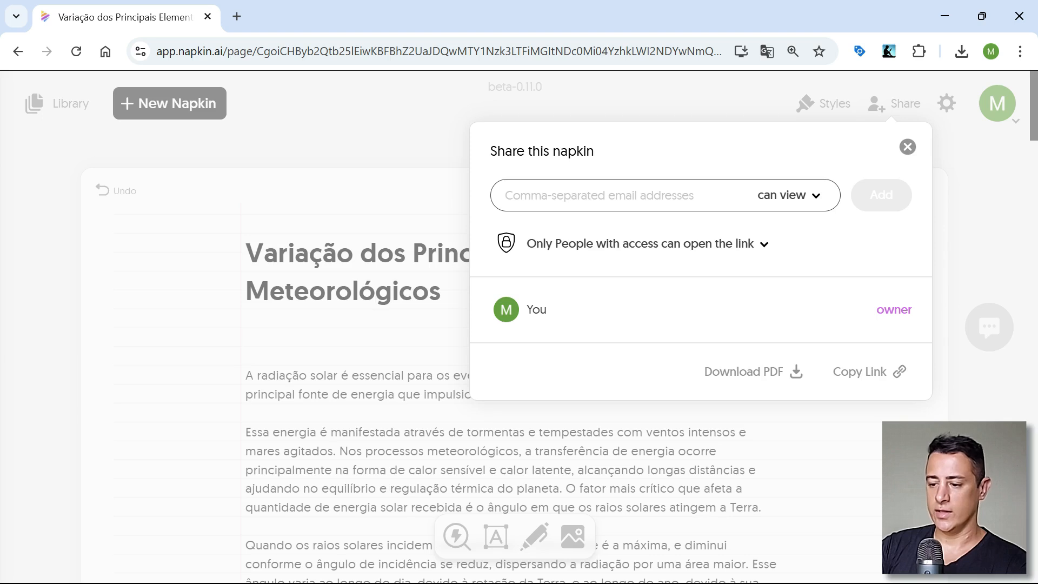
click(752, 380)
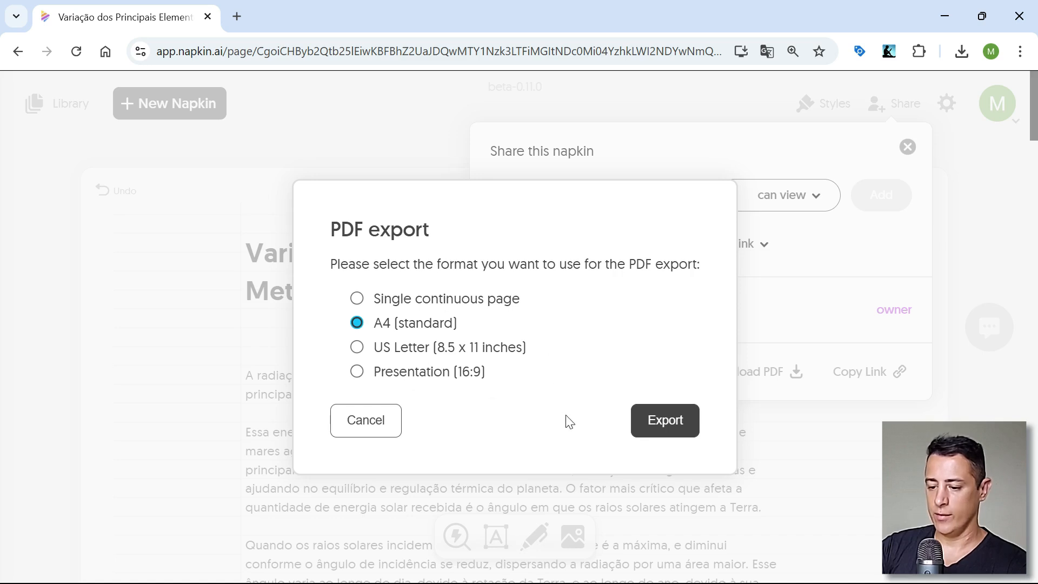
click(670, 422)
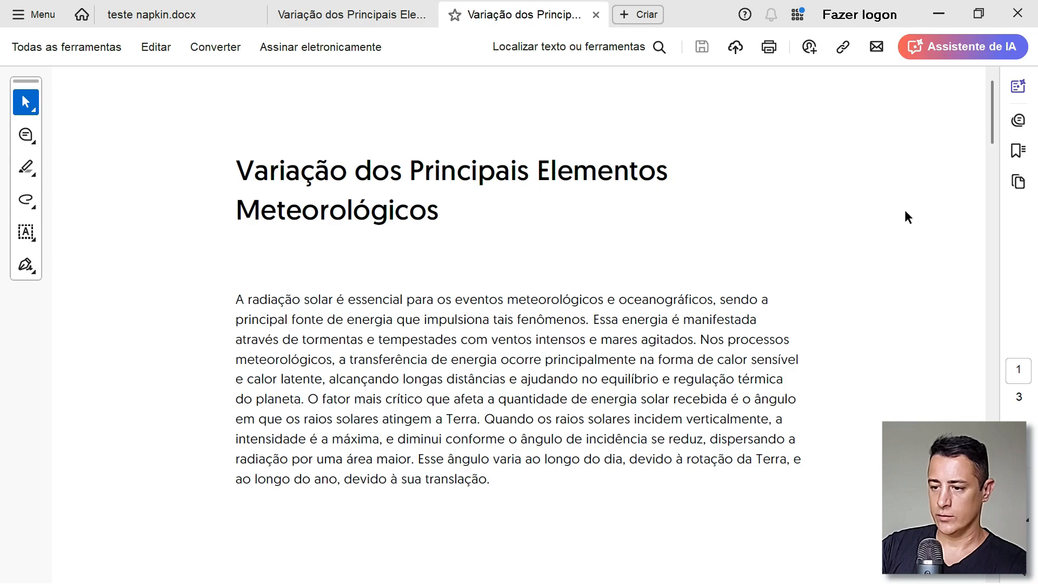
- Look through the pages of the exported meteorology document in the PDF reader
scroll(904, 211, down, 10)
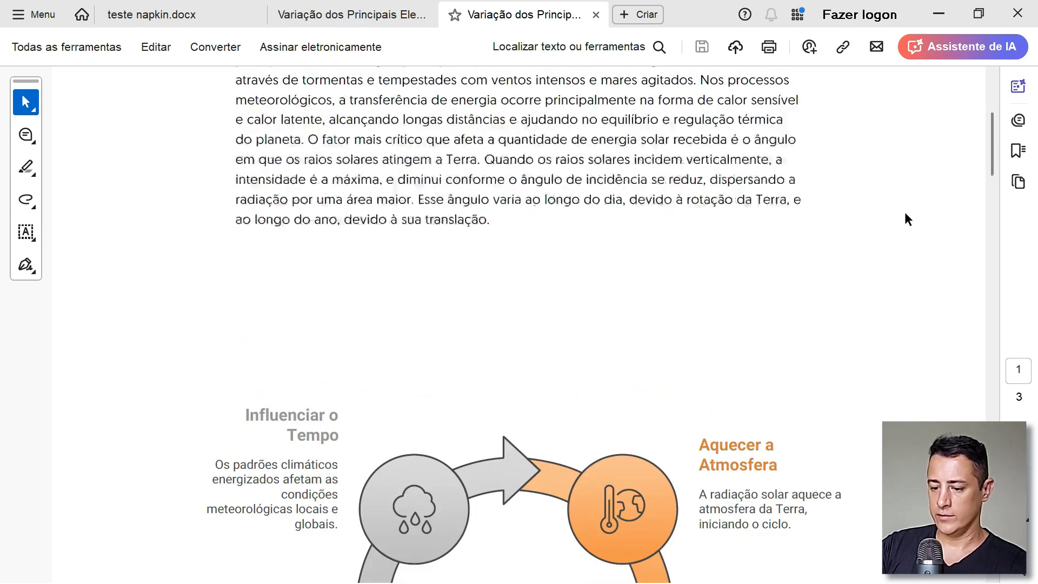
scroll(905, 213, down, 10)
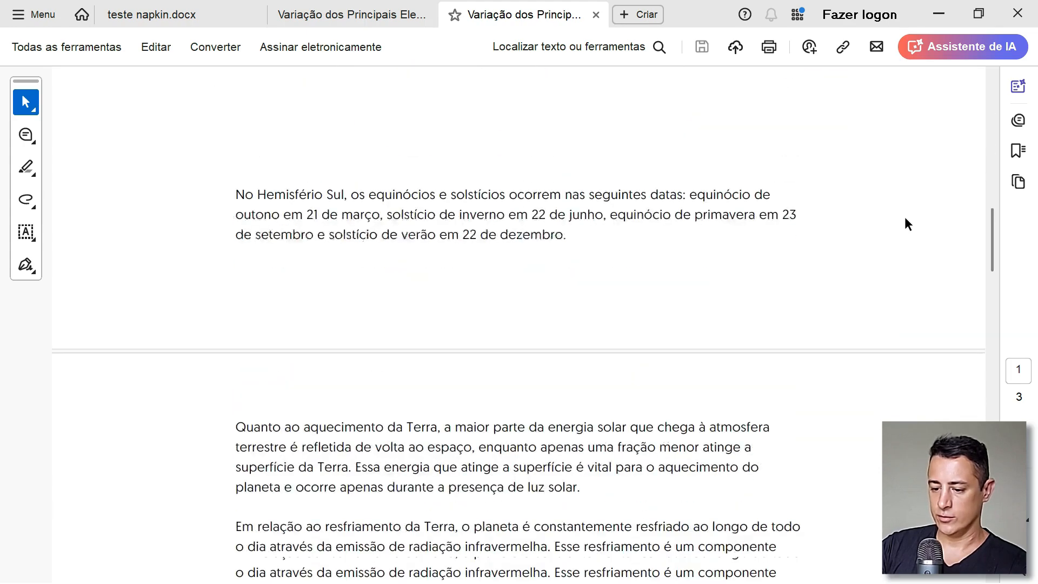
scroll(907, 224, down, 1)
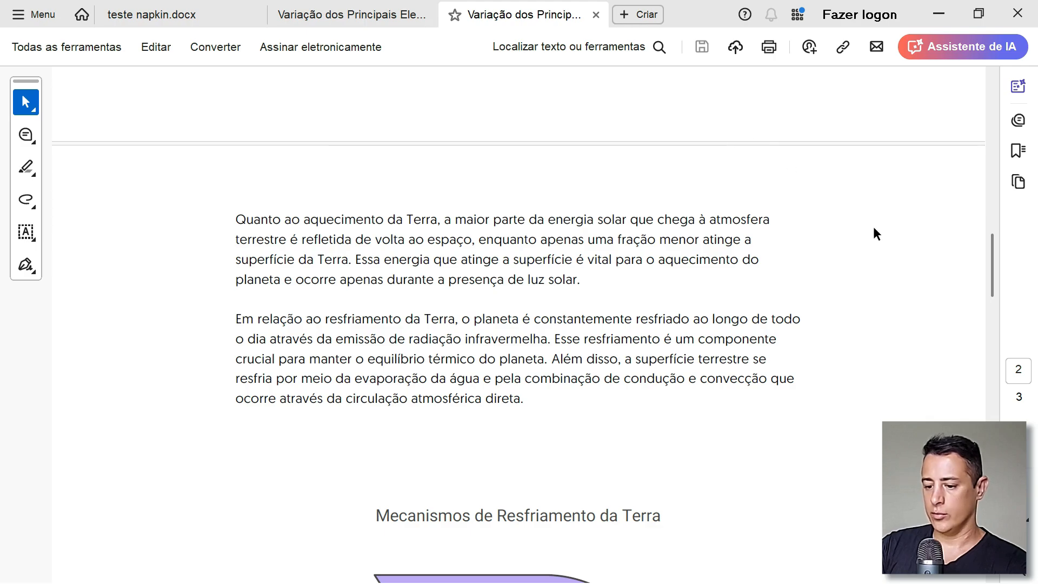
scroll(874, 238, down, 7)
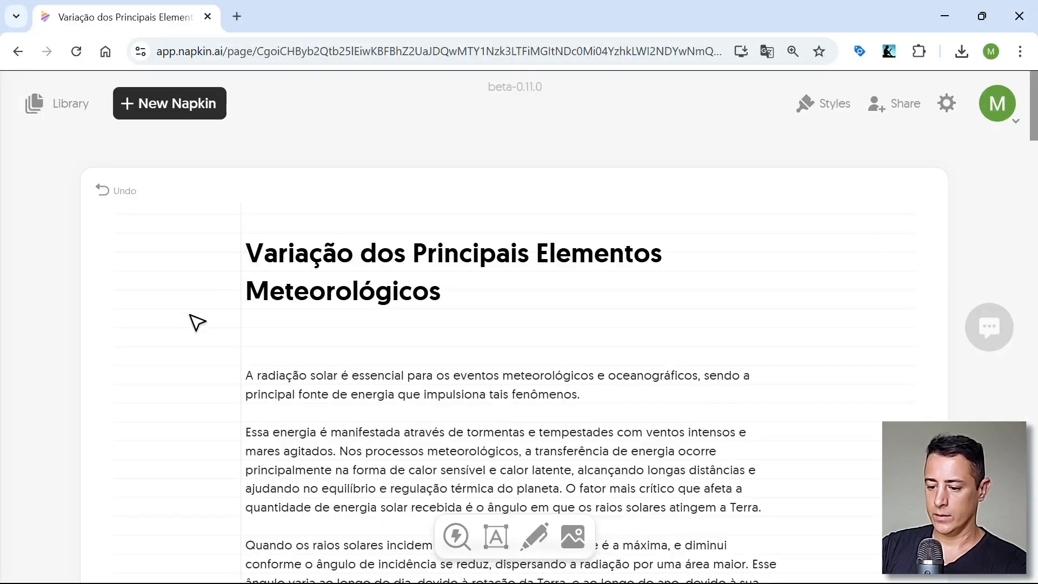
- Switch back to Napkin and copy the solar energy cycle visual to the clipboard as a light-mode PNG, background off, 3x resolution
scroll(197, 324, down, 10)
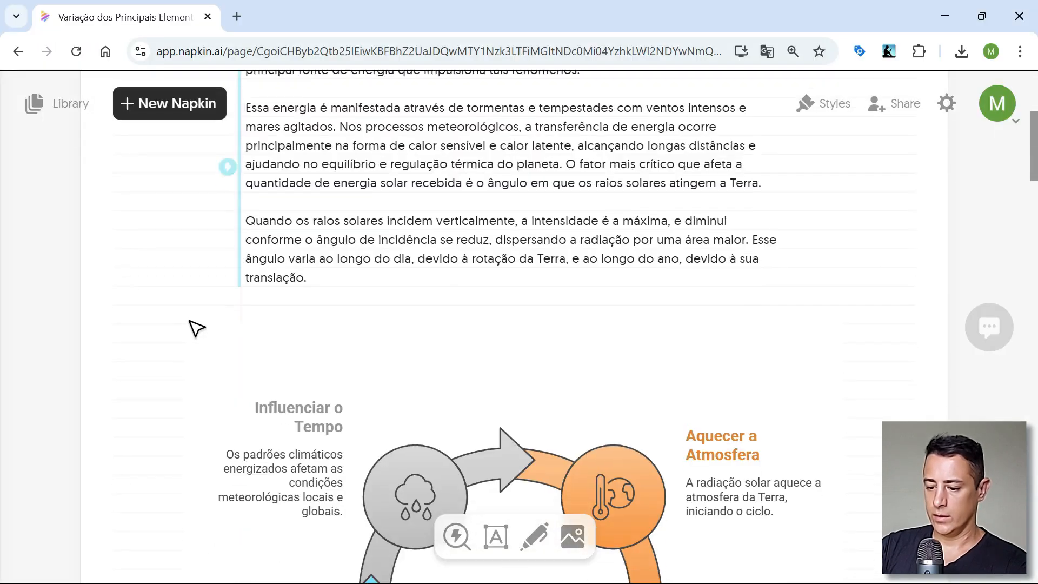
scroll(222, 314, up, 2)
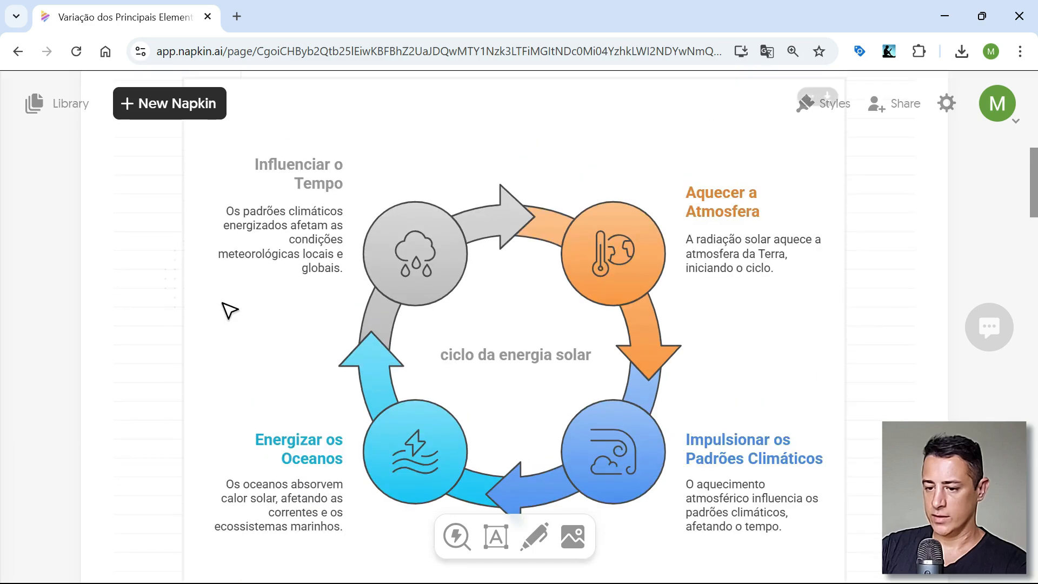
scroll(265, 323, up, 2)
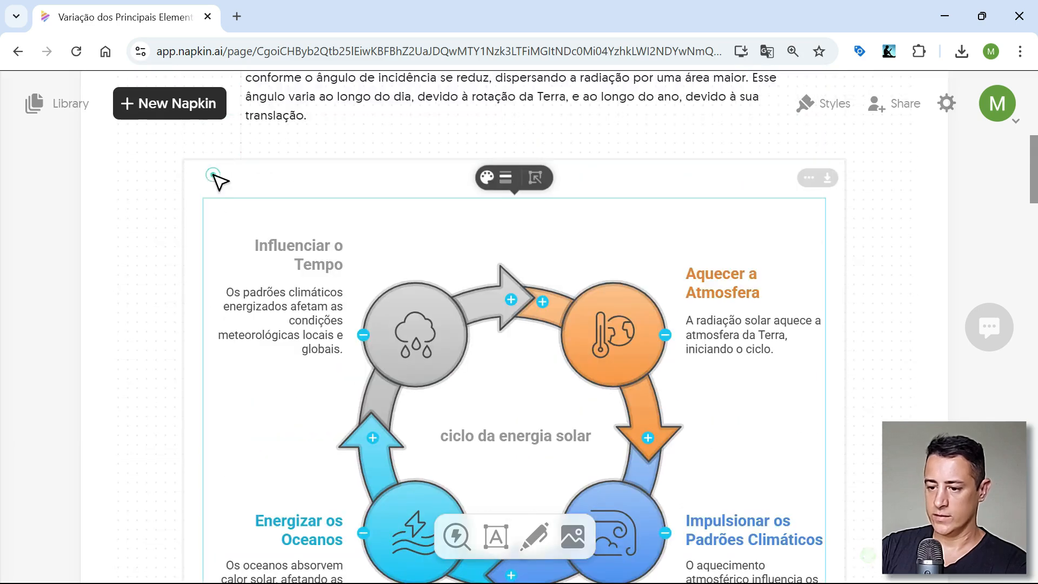
click(213, 176)
scroll(261, 417, up, 2)
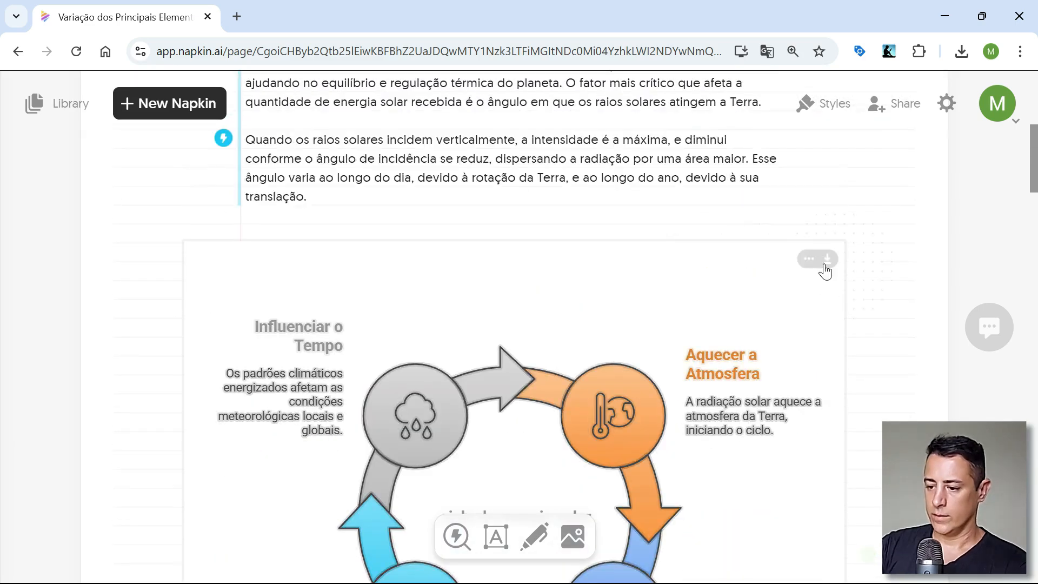
click(828, 260)
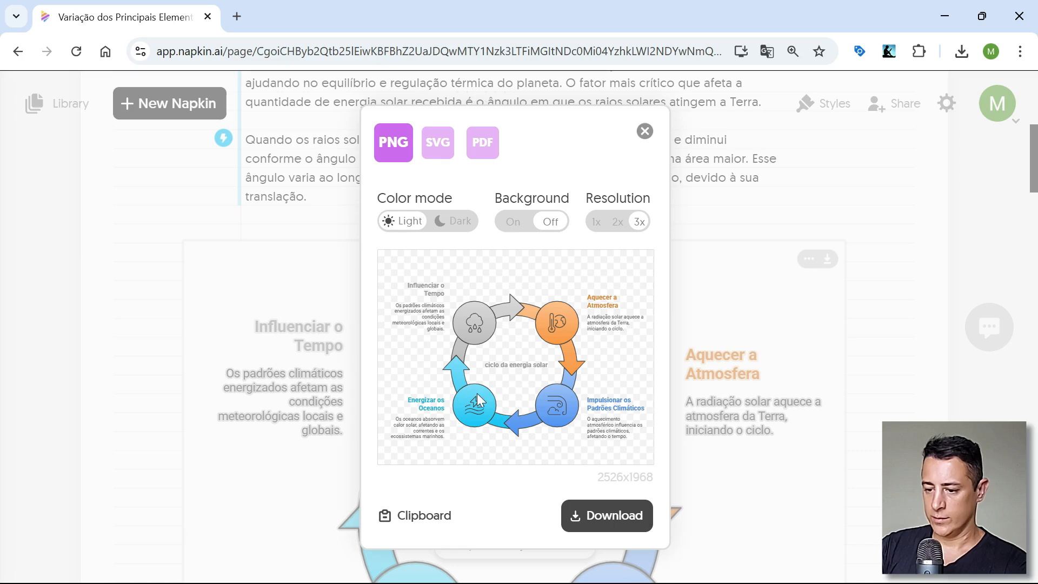
click(426, 517)
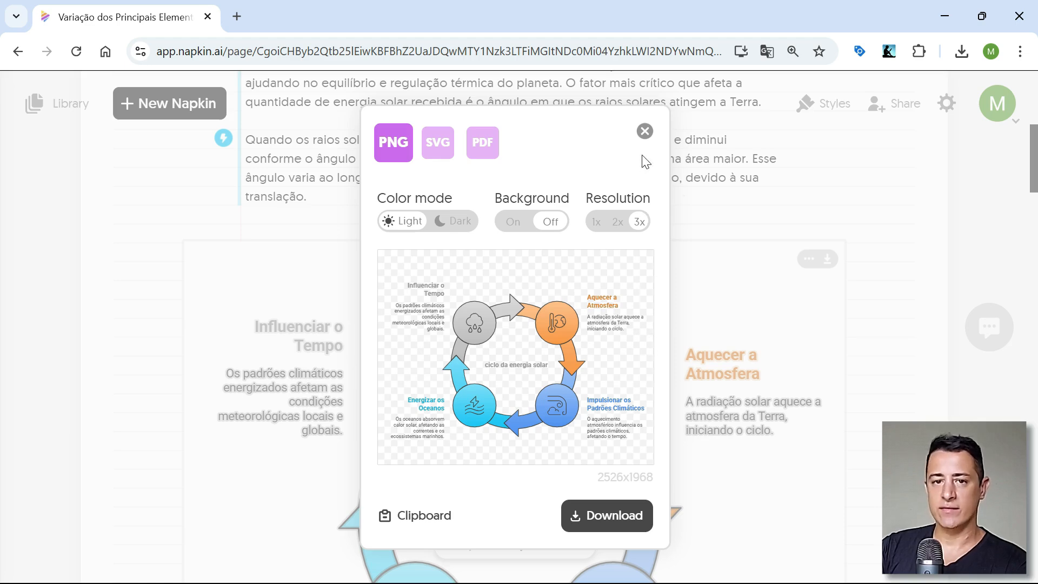
click(644, 131)
- Insert four empty lines between the document title and the first paragraph about solar radiation
scroll(538, 367, up, 7)
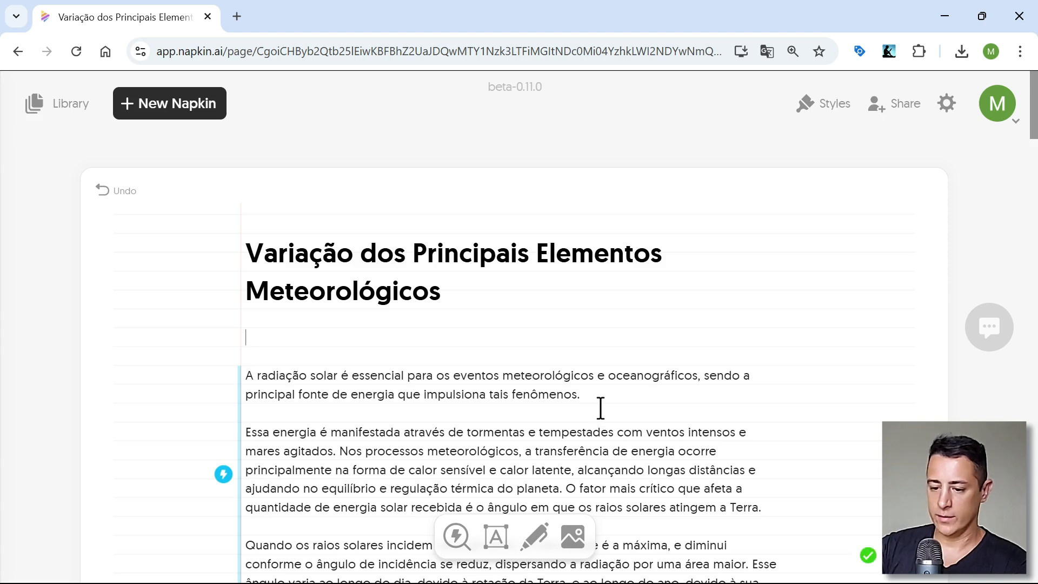
key(Return)
key(Return)
key(Return)
key(Return)
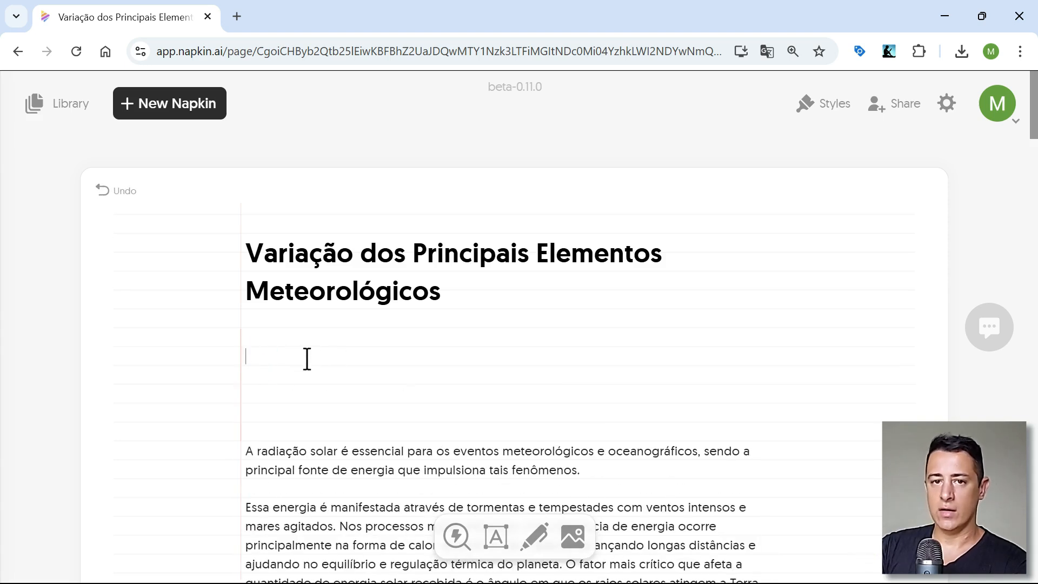
- Undo the extra empty lines below the document title and write "ciclo de formação das nuvens" there
click(287, 359)
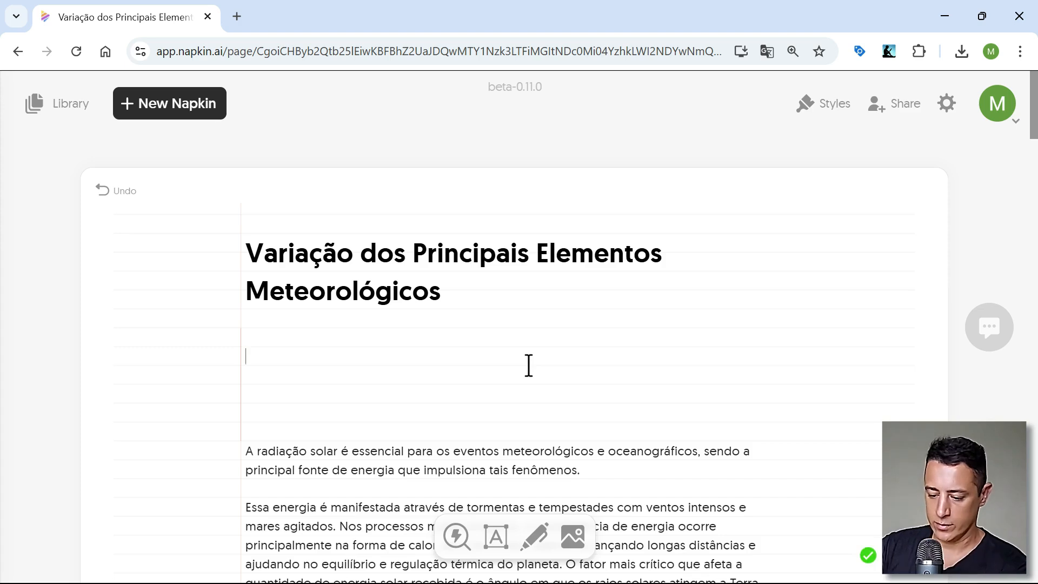
key(ctrl+z)
text(ciclo de)
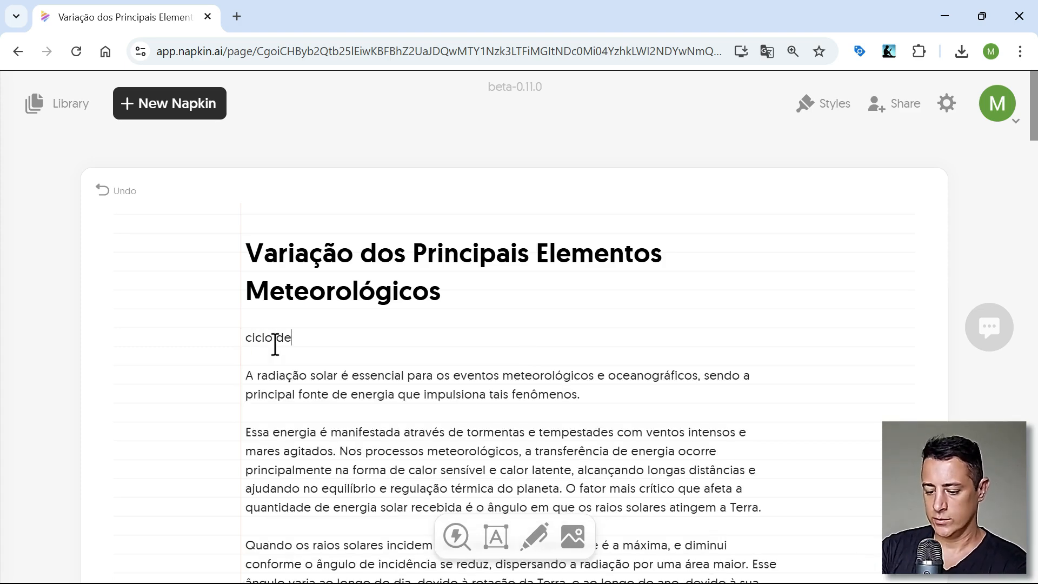
text( formação das)
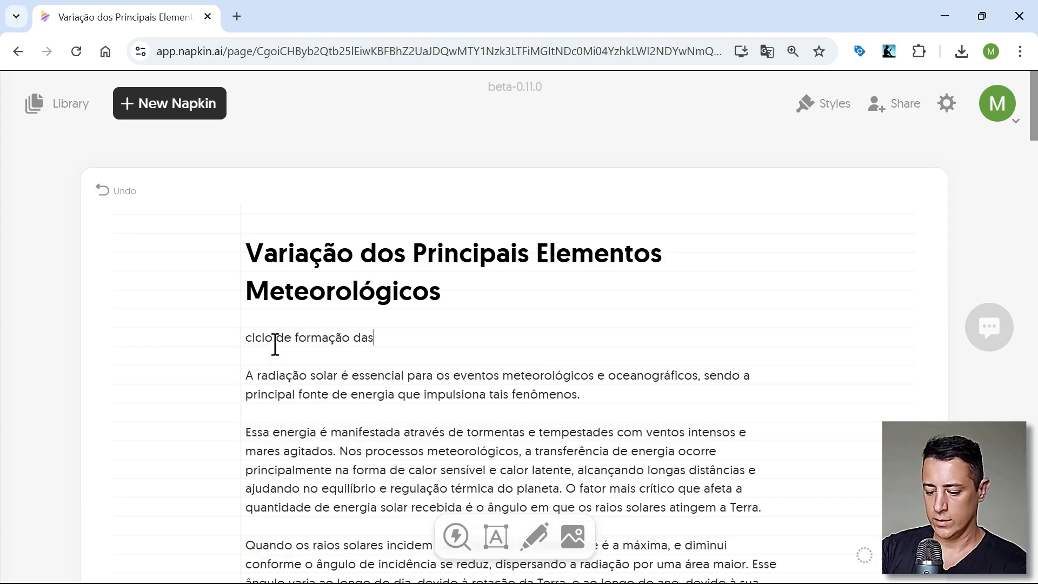
text( nuvens)
- Generate visuals from the line "ciclo de formação das nuvens" and apply the rising wavy arrow design titled "Formação de Nuvens e Precipitação"
drag(469, 342, 252, 346)
click(223, 336)
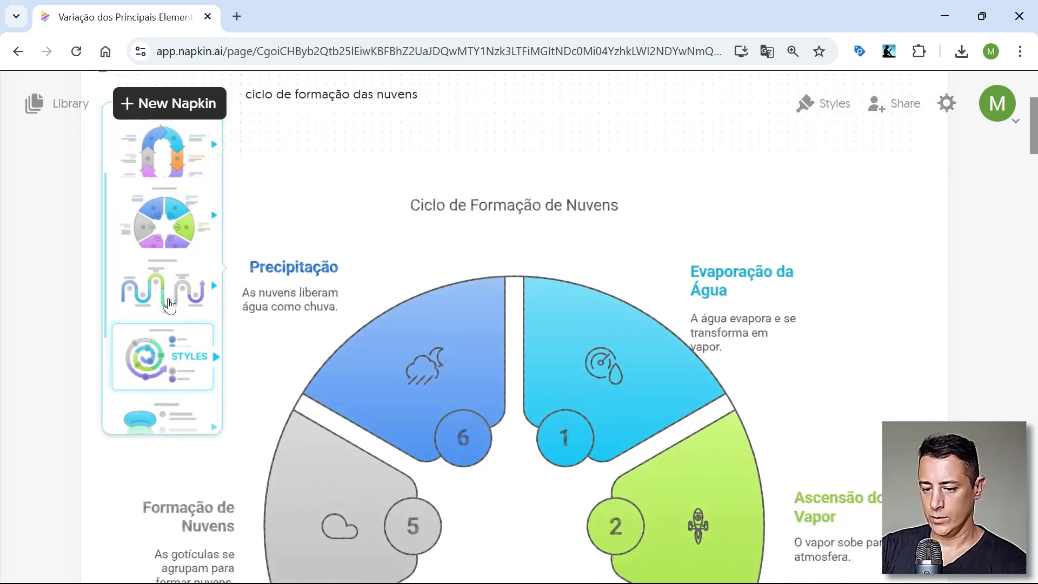
click(169, 305)
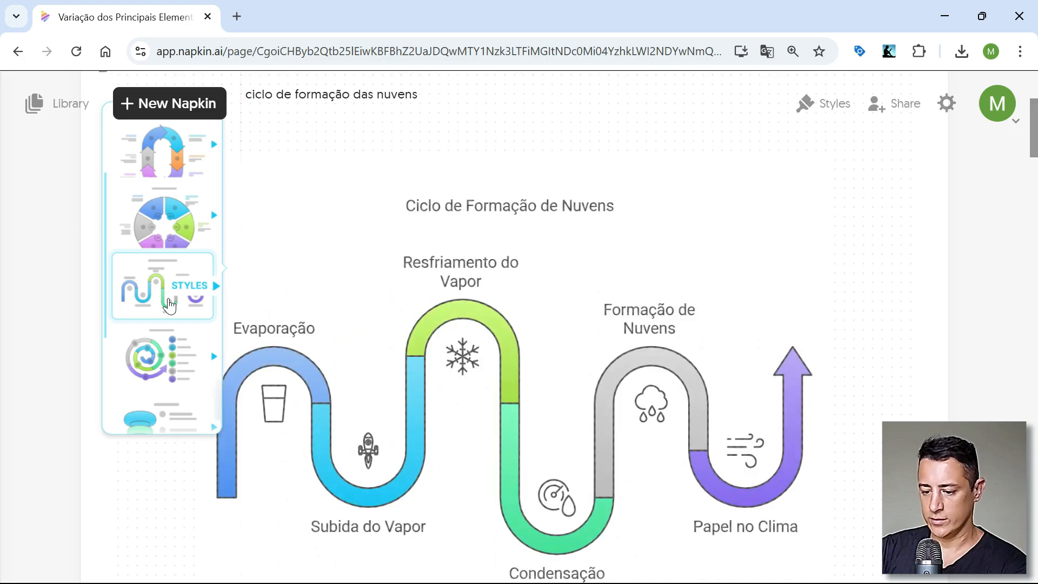
click(135, 368)
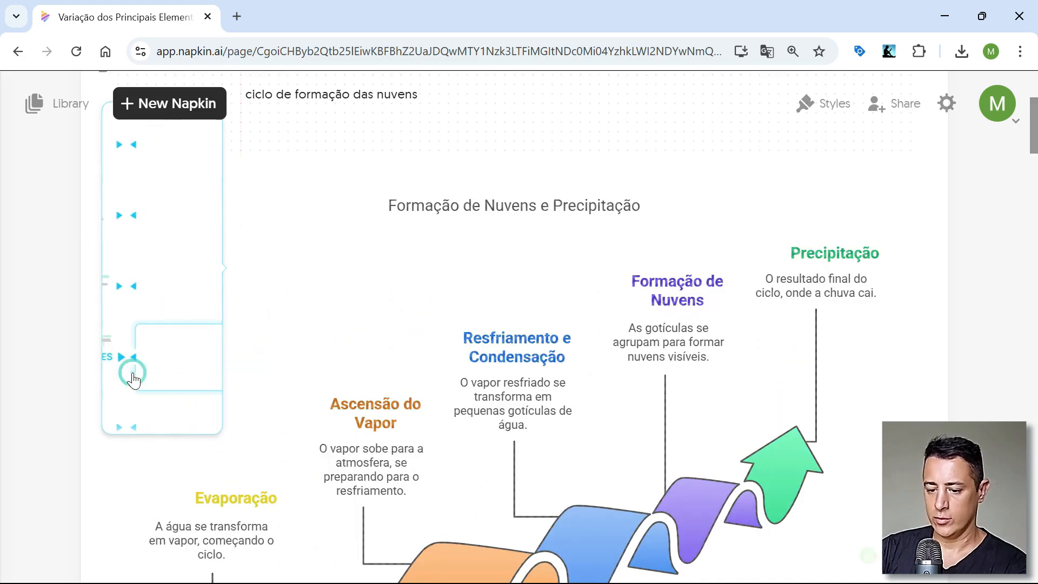
scroll(785, 308, down, 1)
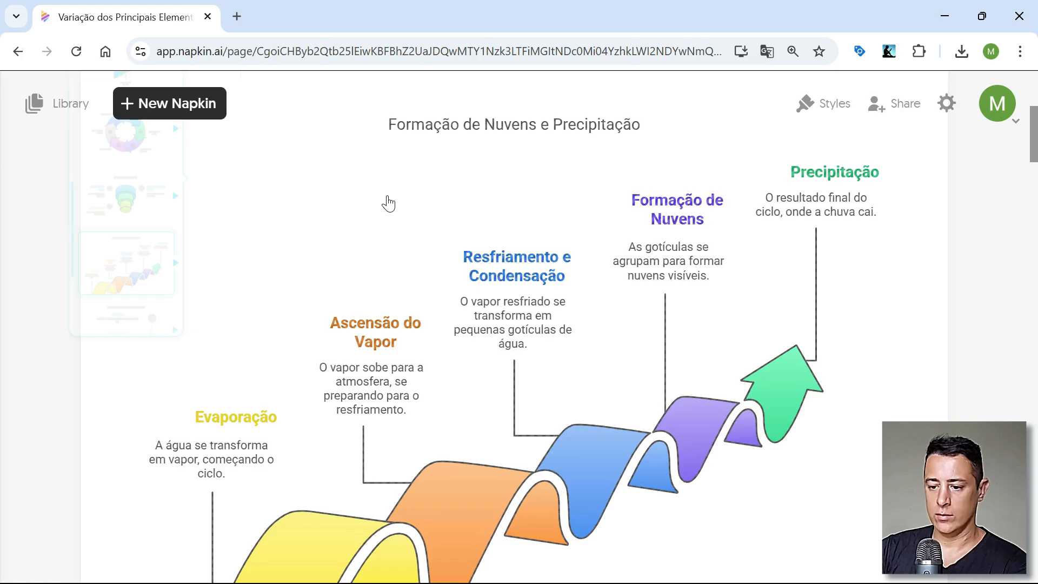
- Copy the cloud formation visual to the clipboard as a light-mode PNG, background off, 3x resolution, dismissing the clipboard access request
click(357, 201)
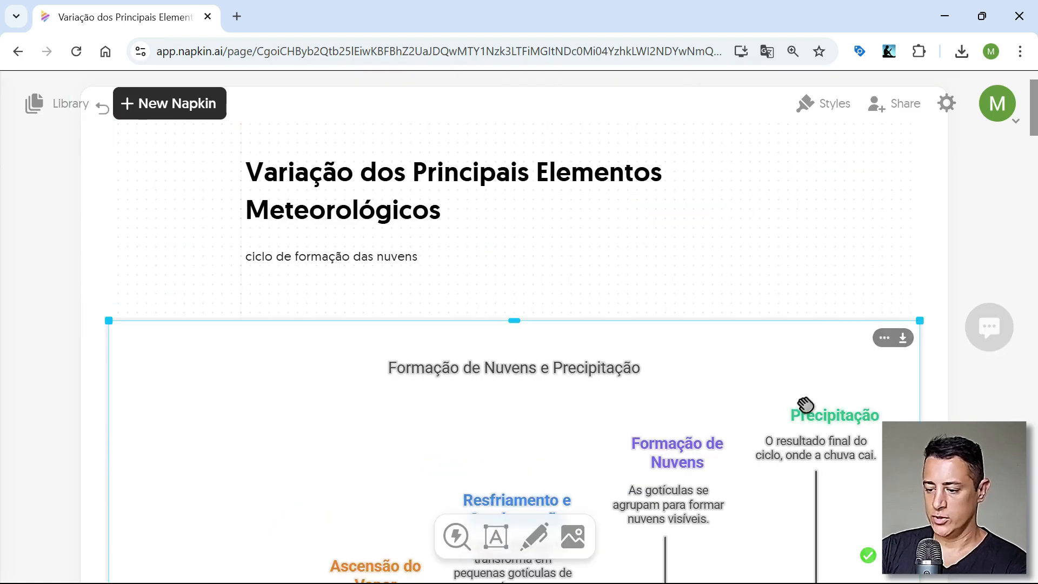
click(902, 339)
click(421, 527)
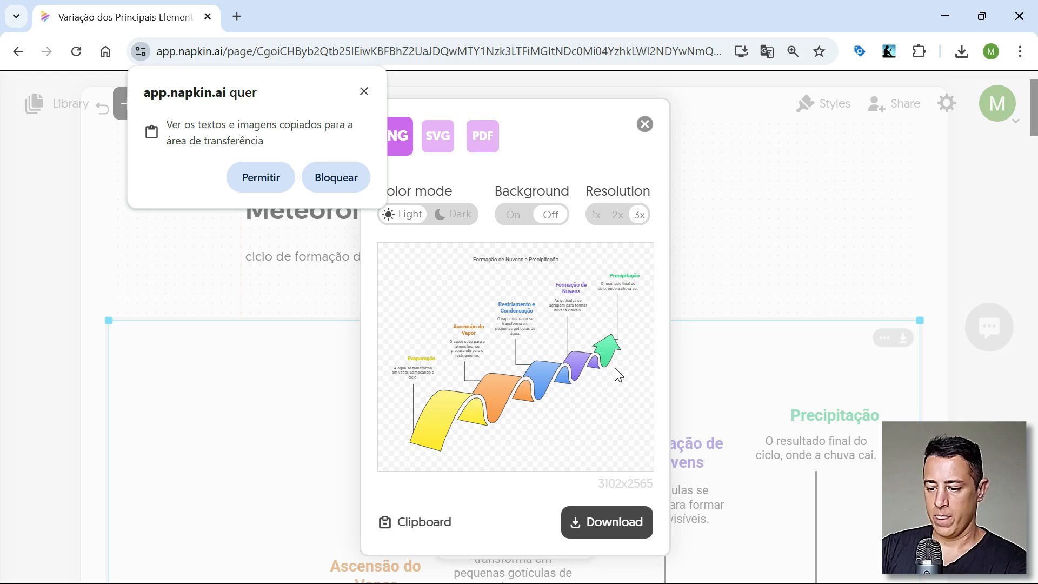
click(363, 91)
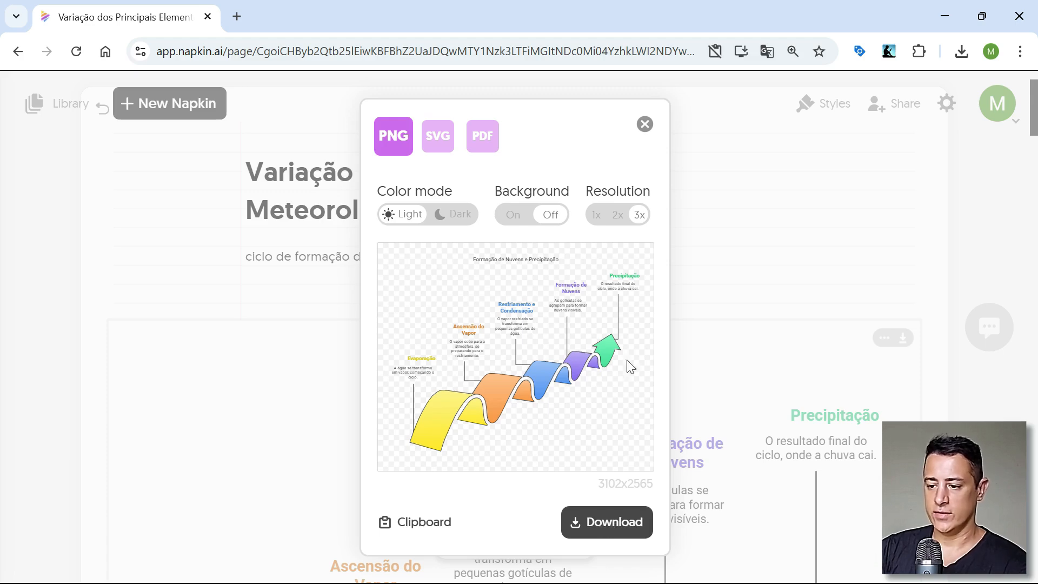
click(207, 237)
- Create a blank napkin and place the text cursor in its untitled title line
click(154, 115)
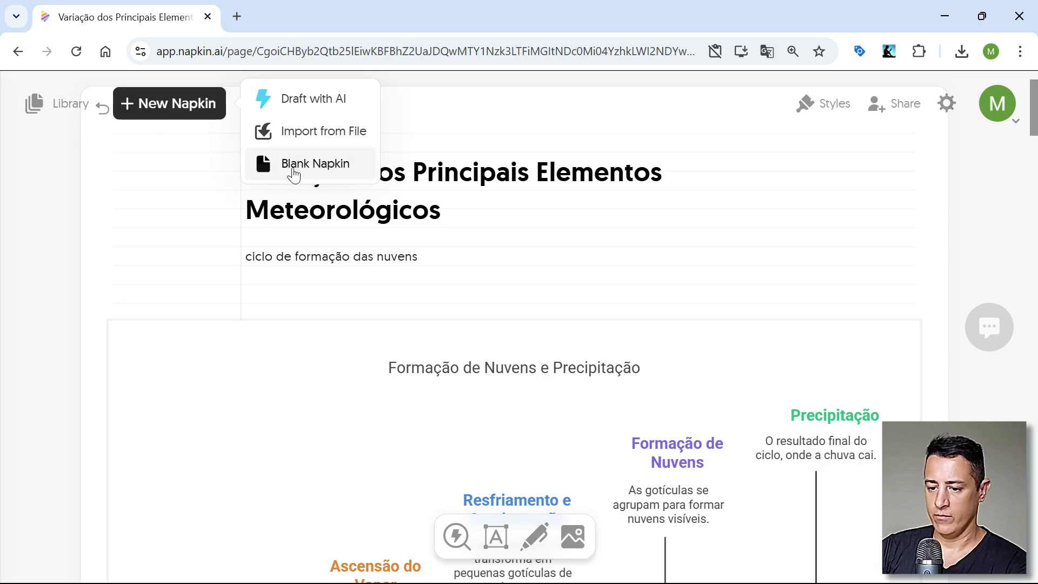
click(317, 174)
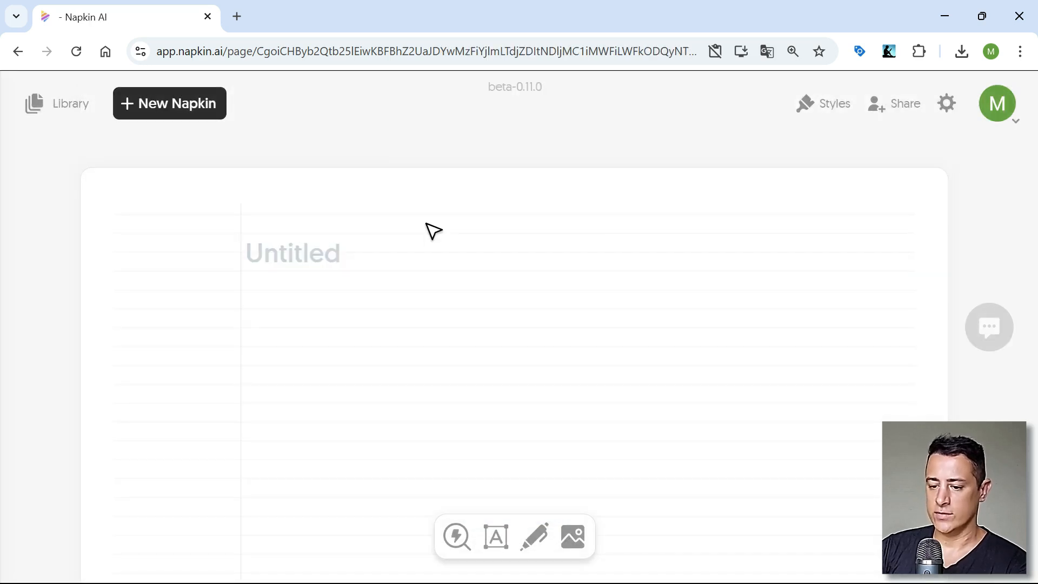
click(353, 262)
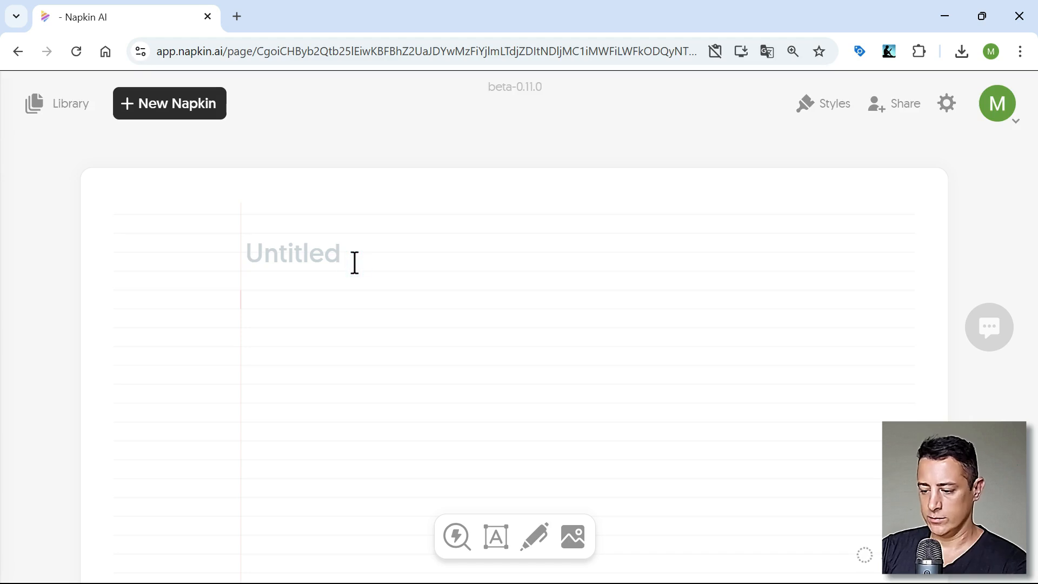
click(355, 263)
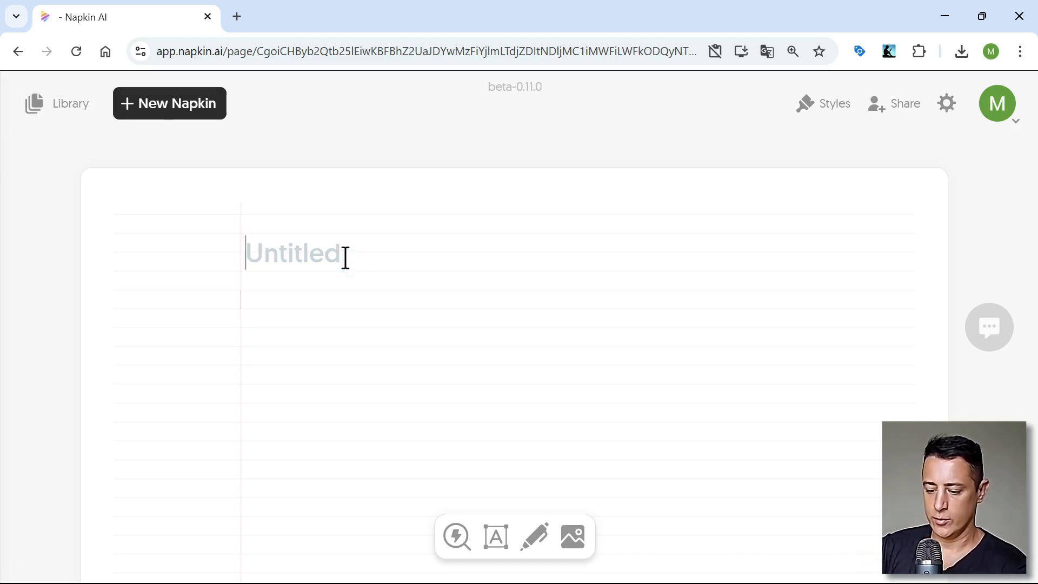
- Write "prospectar clientes > entrar em contato > apresentar proposta > fechar negócio > acompanhar pós venda" in the new napkin
text(prospec)
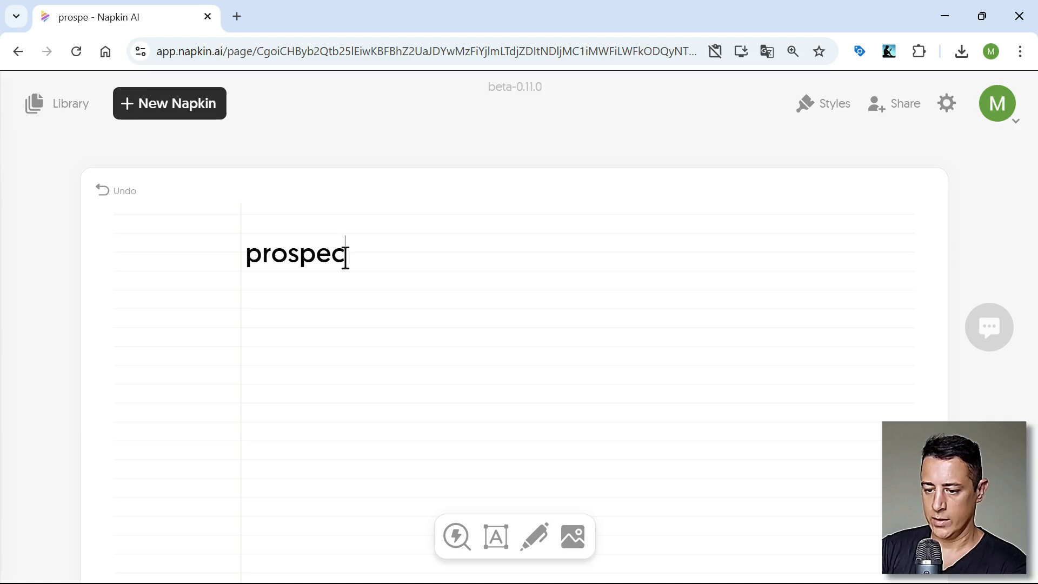
text(tar clien)
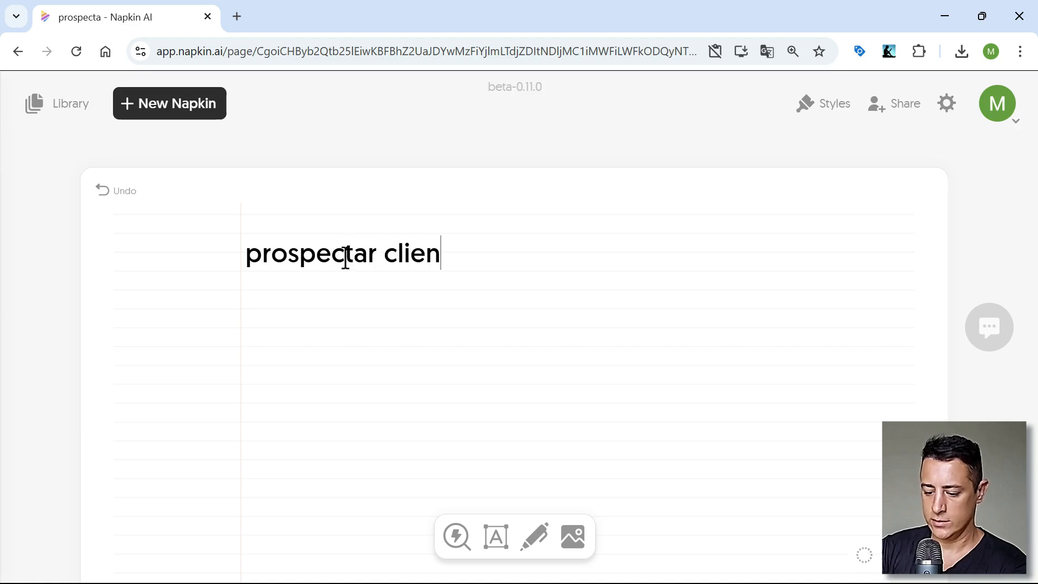
text(tes > entrer)
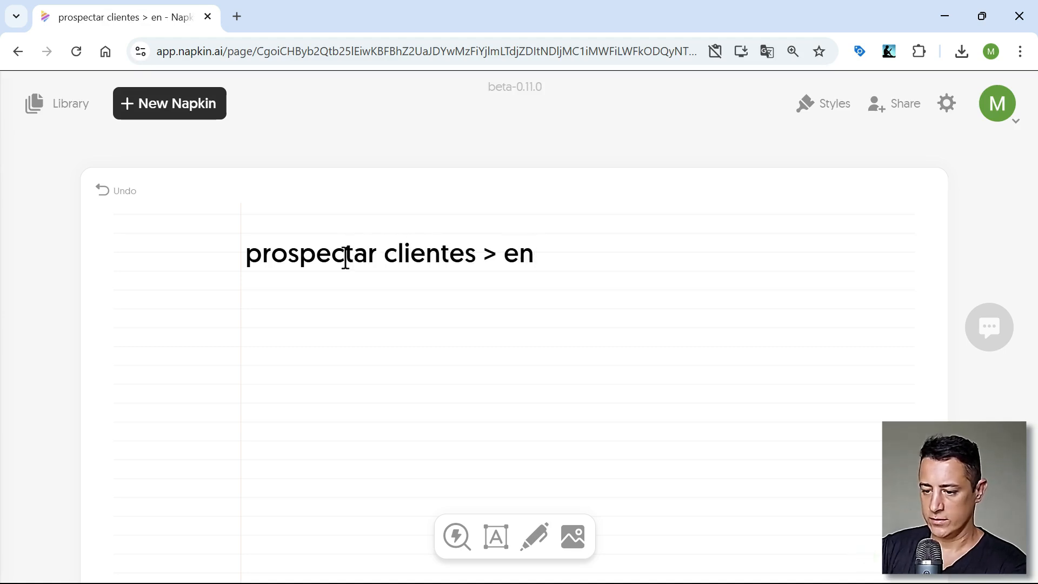
key(BackSpace)
key(BackSpace)
text(ar em cont)
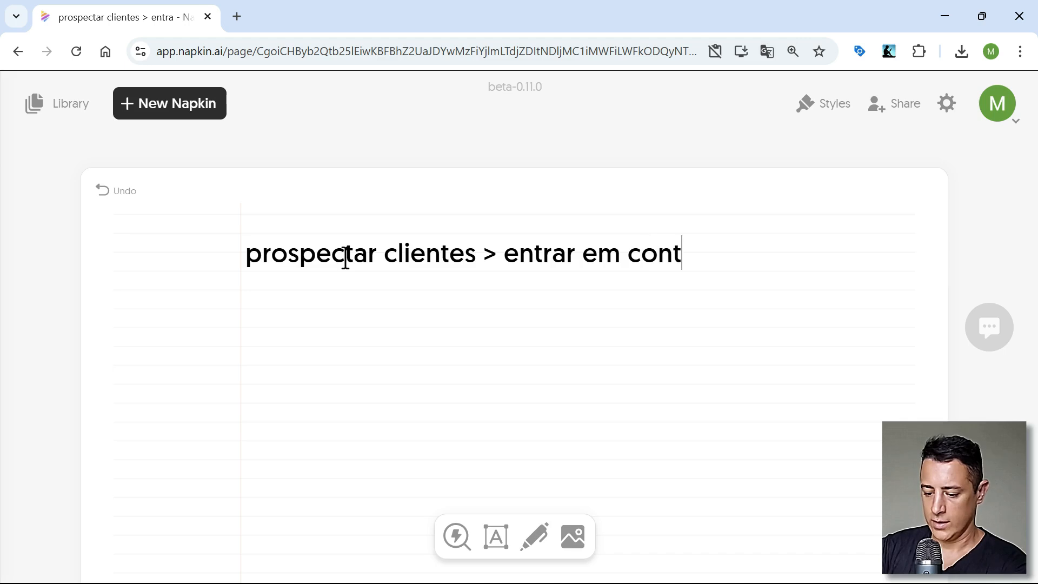
text(ato > apresentar)
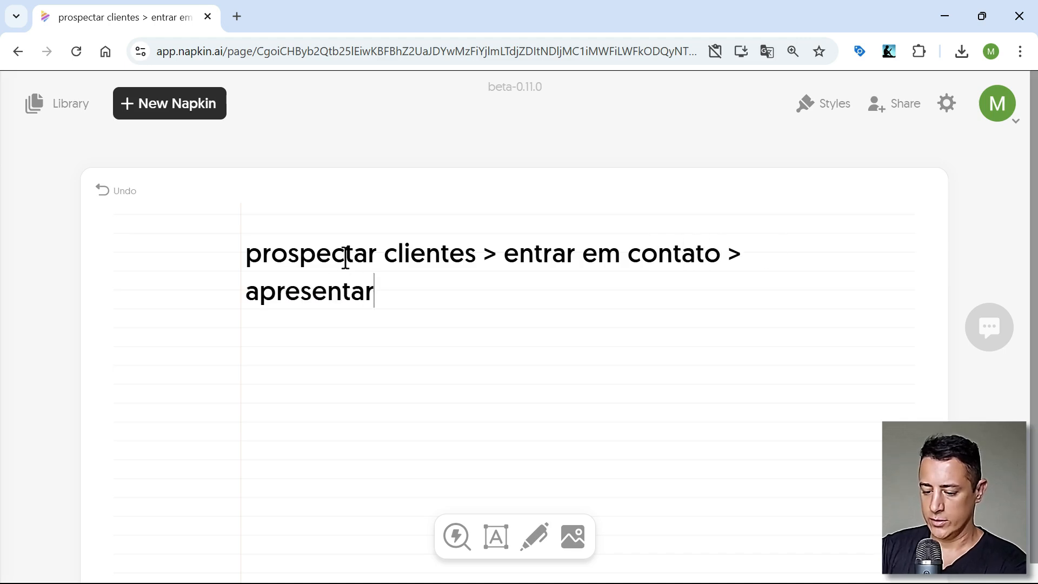
text( proposta > f)
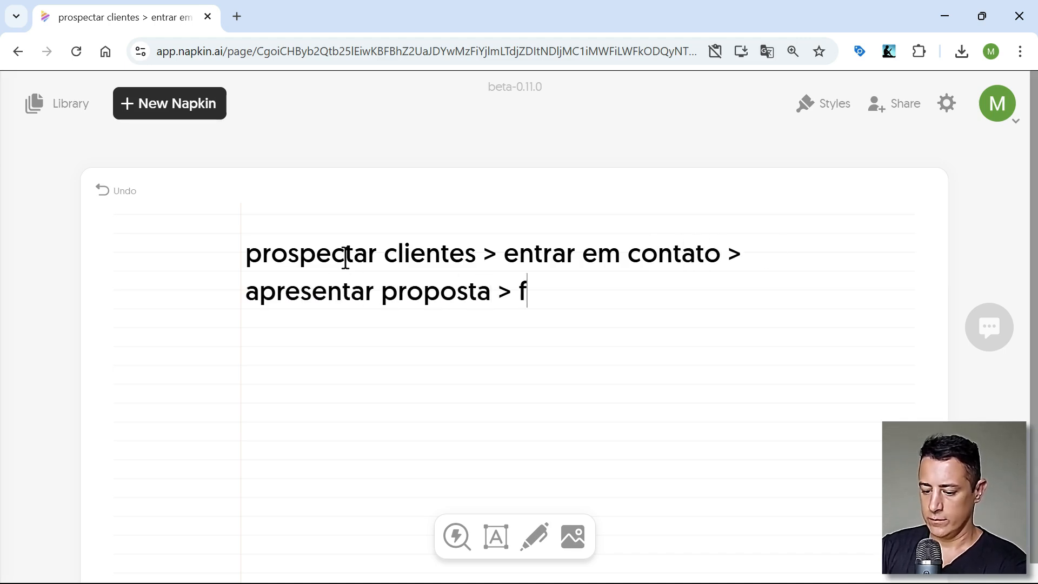
text(echar negócio > acom)
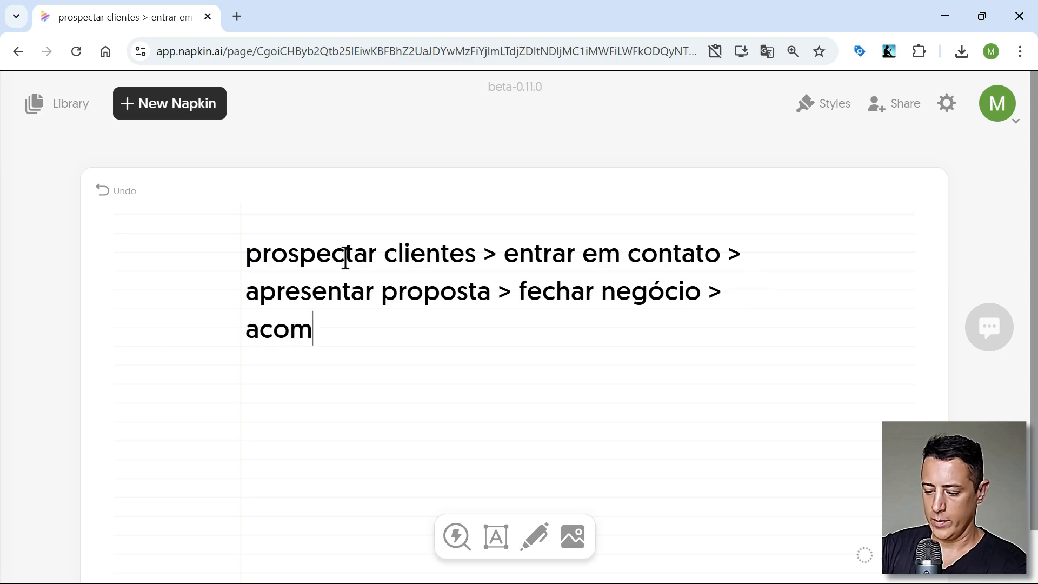
text(panhar pós venda)
- Move the sales sequence down into the body text and title the napkin "processo de venda"
key(ctrl+Home)
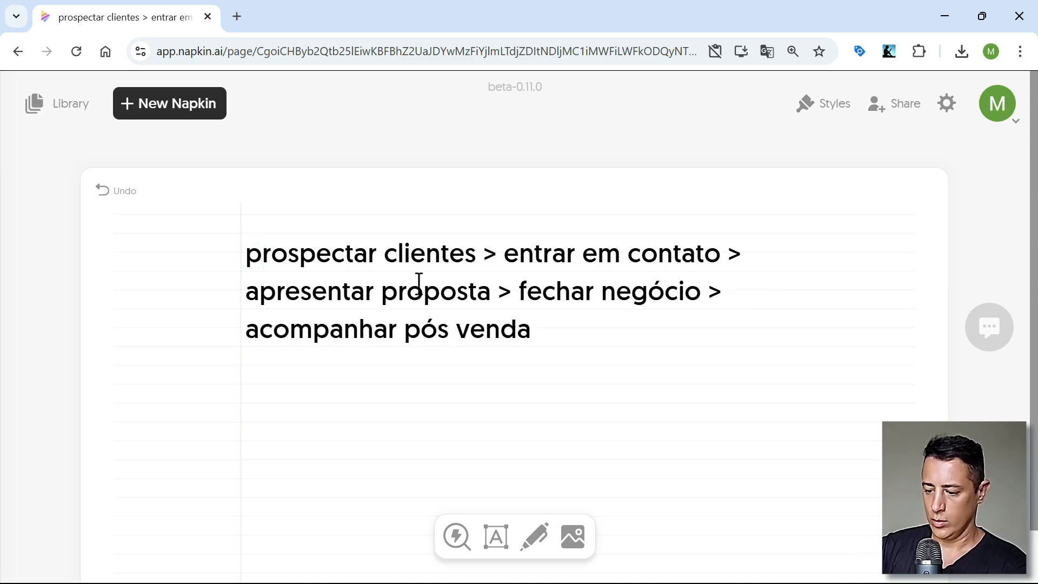
key(Return)
text(processo de venda)
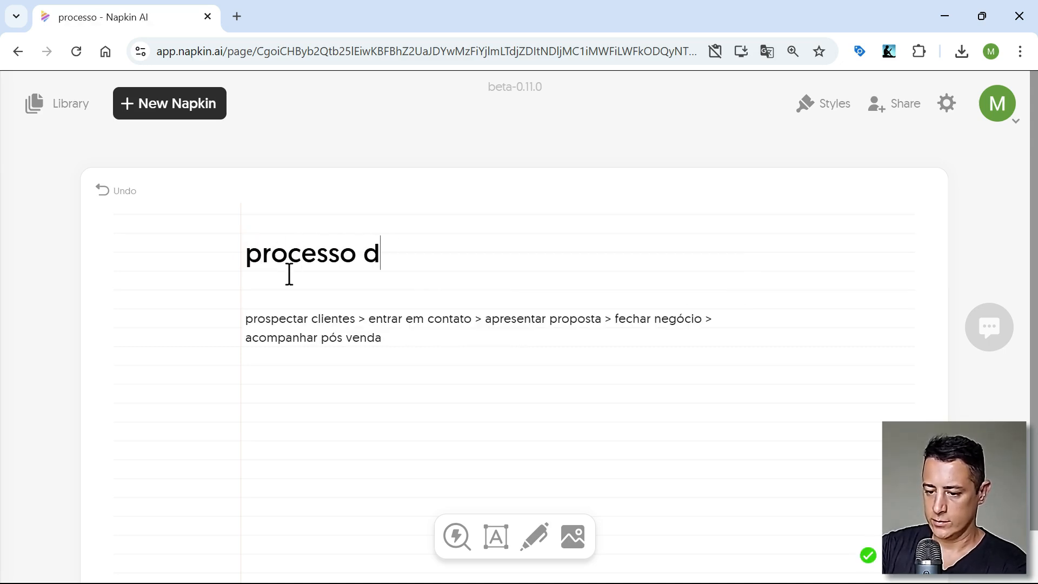
click(336, 384)
- Generate visuals from the title and sales sequence together, and apply the spiral funnel design with the stages listed beside it
mouse_move(282, 319)
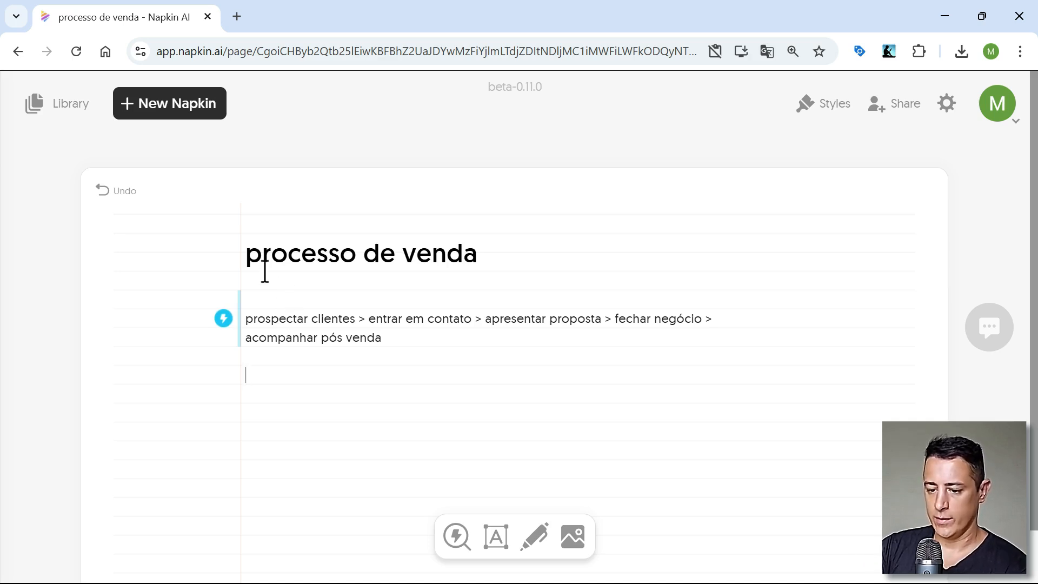
drag(247, 254, 450, 340)
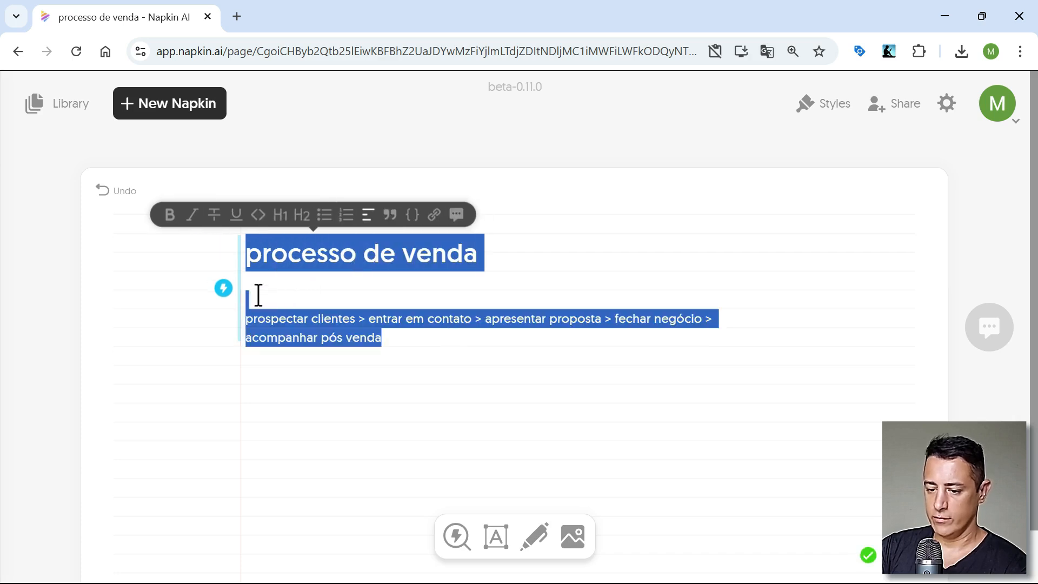
click(223, 287)
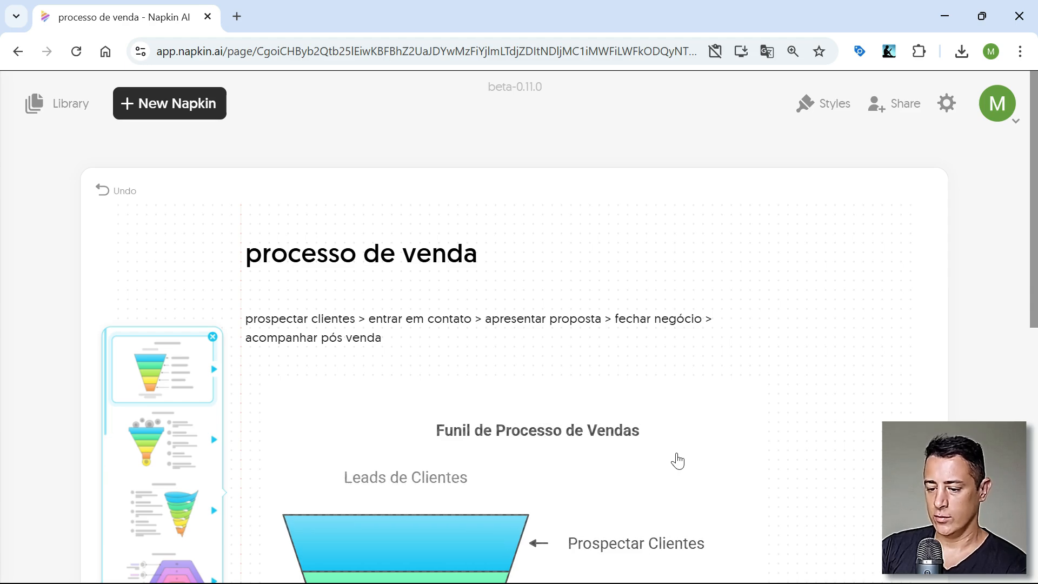
scroll(676, 459, down, 2)
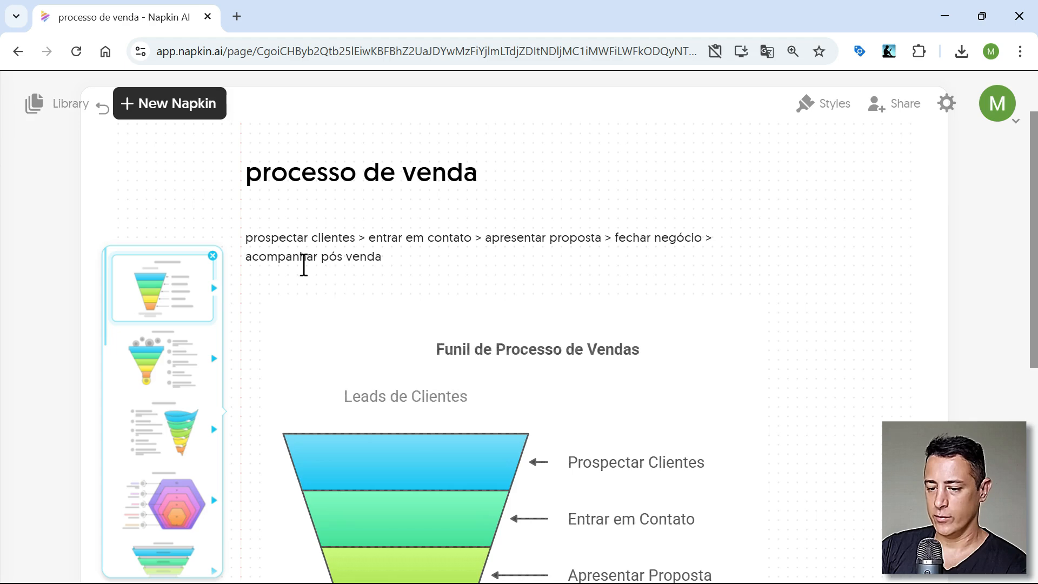
scroll(287, 366, down, 3)
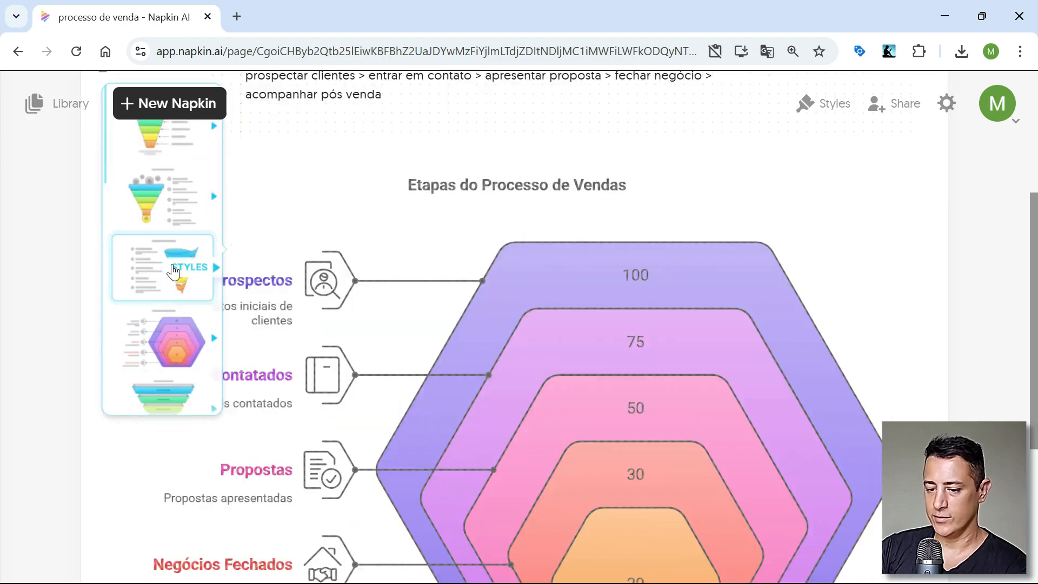
click(179, 272)
scroll(521, 190, down, 2)
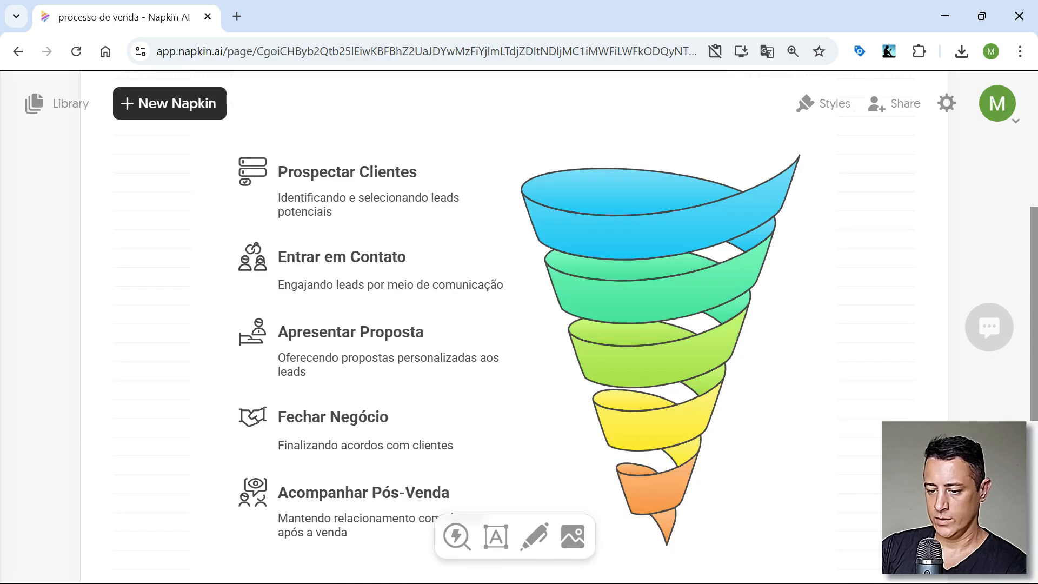